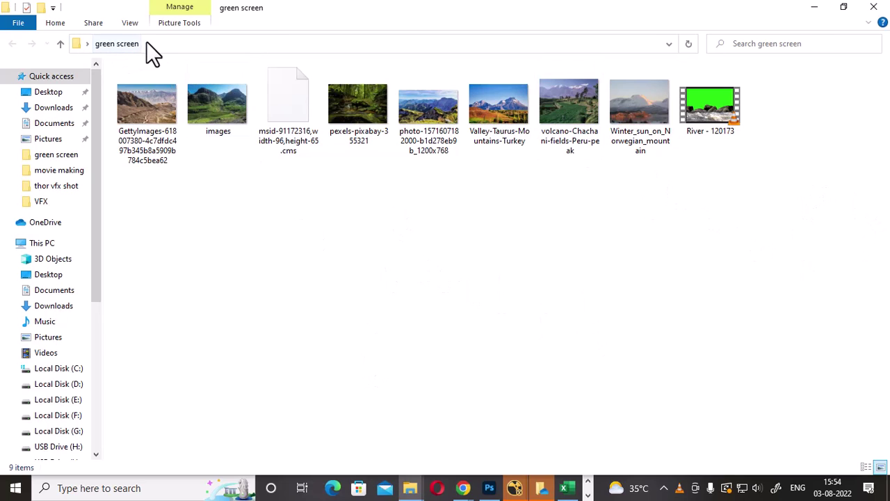
Select only the River - 120173 clip in the green screen folder, then switch to NukeX.
{"action": "mouse_move", "coordinate": [628, 206]}
{"action": "left_mouse_down"}
{"action": "mouse_move", "coordinate": [279, 174]}
{"action": "mouse_move", "coordinate": [138, 98]}
{"action": "left_mouse_up"}
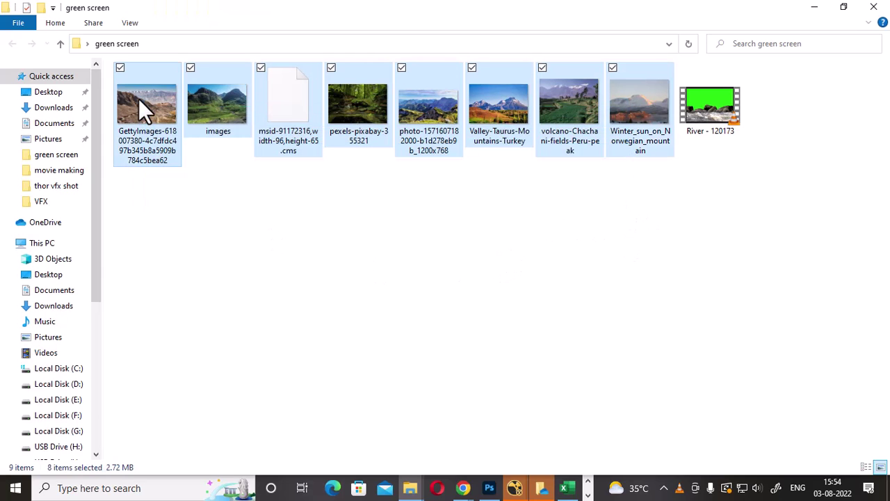
{"action": "left_click", "coordinate": [724, 115]}
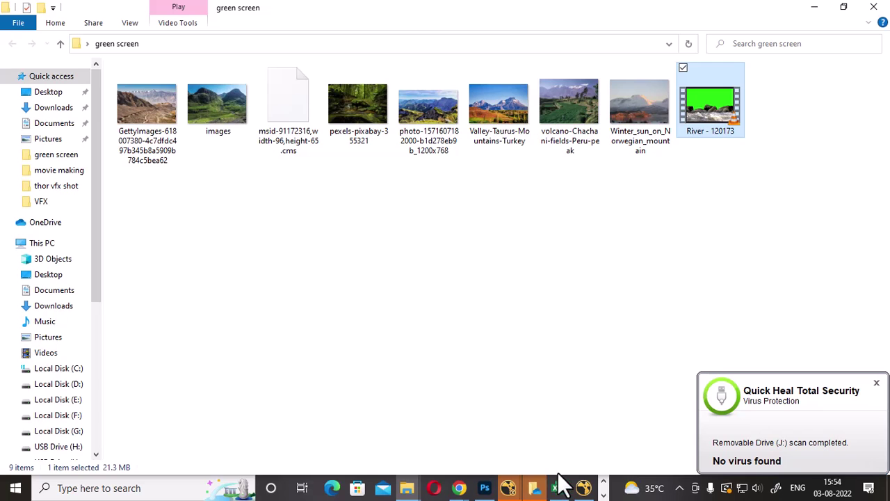
{"action": "left_click", "coordinate": [584, 488]}
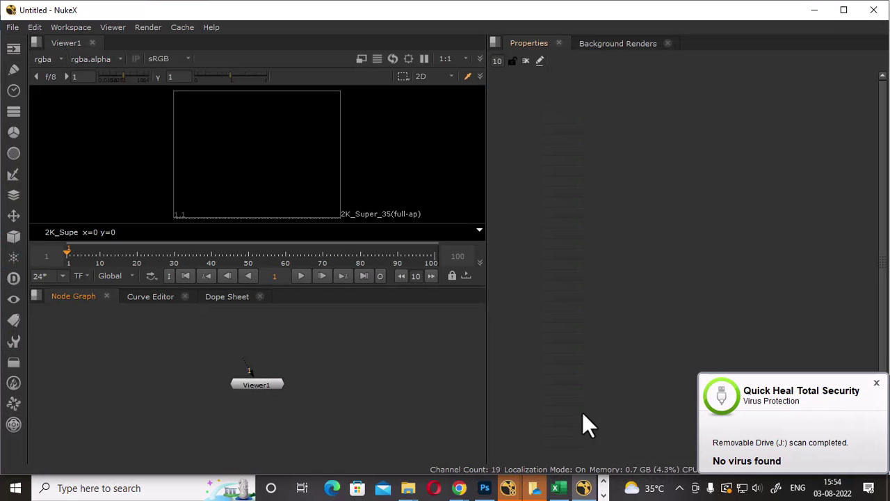
Dismiss the notification, dock the Node Graph beside Properties, and collapse the curve editor to enlarge the viewer.
{"action": "left_click", "coordinate": [876, 383]}
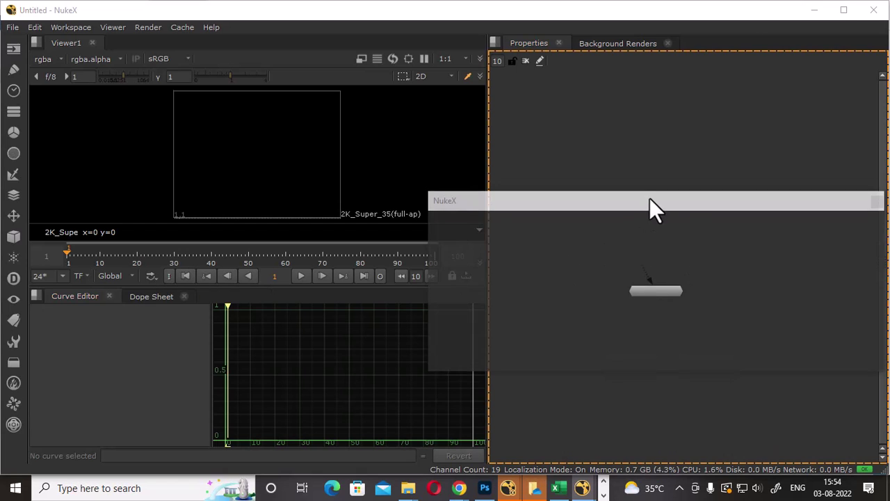
{"action": "left_click_drag", "start_coordinate": [62, 296], "coordinate": [650, 198]}
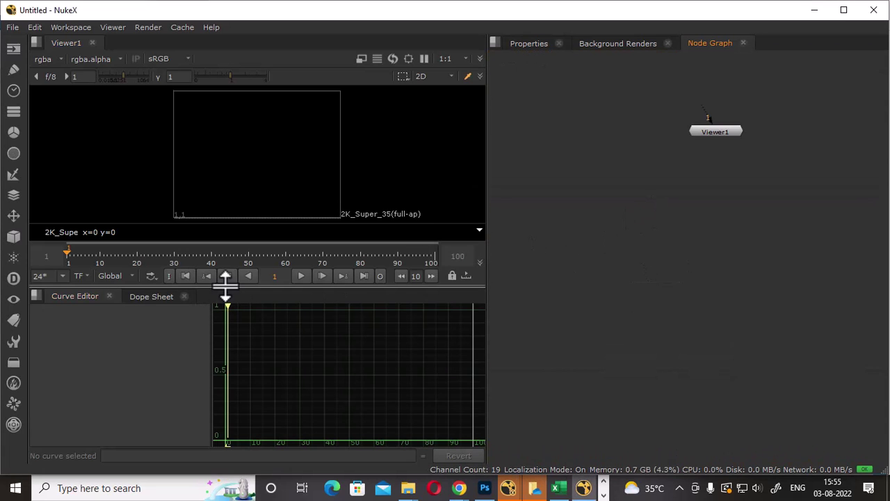
{"action": "left_click_drag", "start_coordinate": [226, 288], "coordinate": [234, 458]}
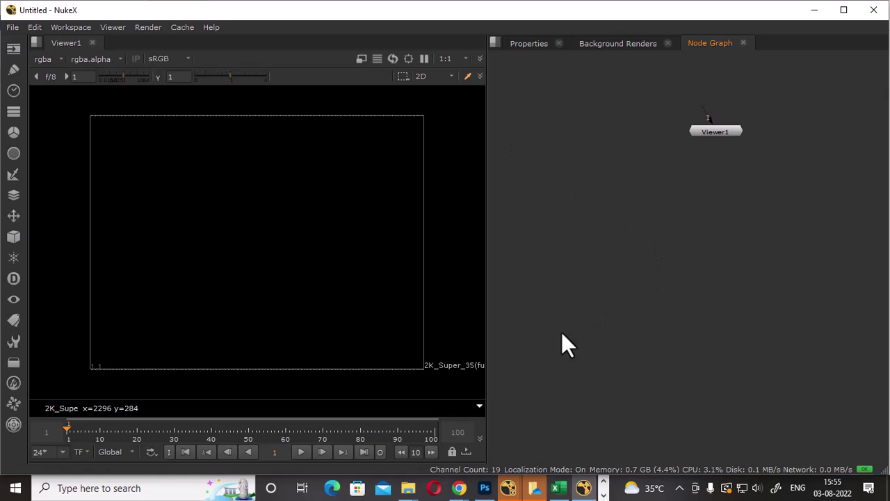
Bring the green screen folder forward and shrink its window from full screen.
{"action": "mouse_move", "coordinate": [409, 488]}
{"action": "left_click", "coordinate": [713, 428]}
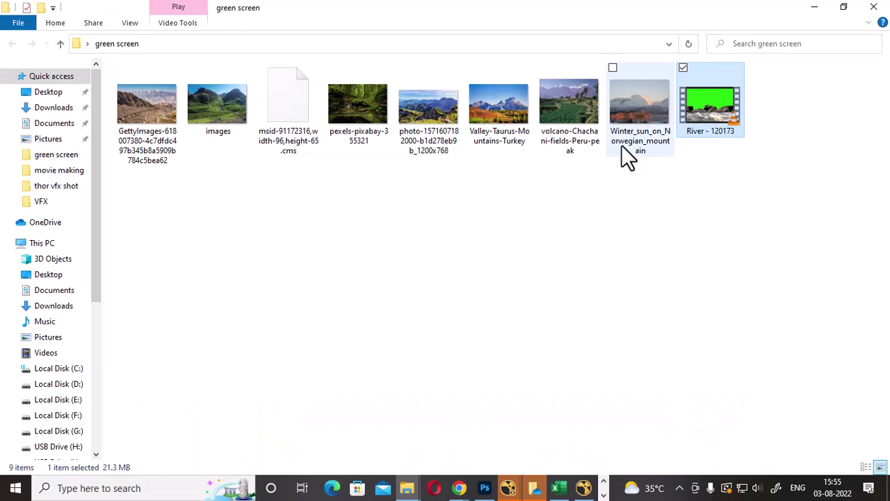
{"action": "mouse_move", "coordinate": [417, 7]}
{"action": "left_mouse_down"}
{"action": "mouse_move", "coordinate": [417, 185]}
{"action": "mouse_move", "coordinate": [305, 185]}
{"action": "left_mouse_up"}
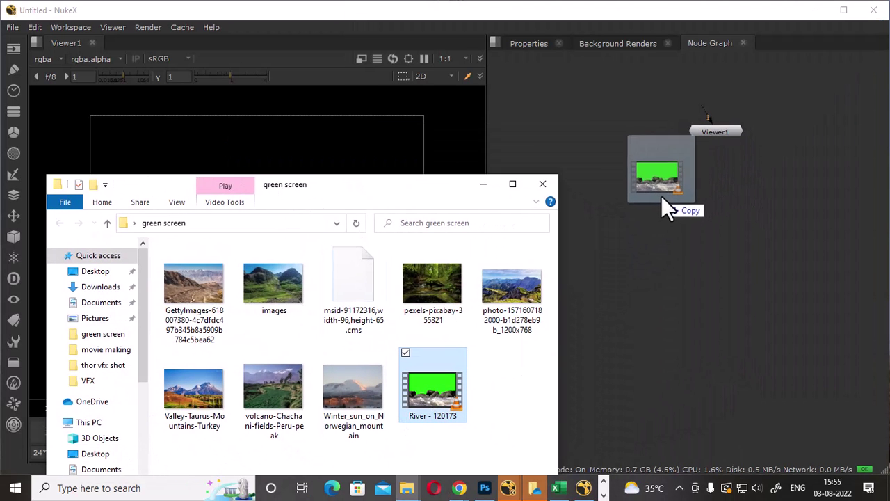
Import River - 120173.mp4 as Read1, connect it to Viewer1, and stack the two nodes.
{"action": "mouse_move", "coordinate": [433, 388]}
{"action": "left_mouse_down"}
{"action": "mouse_move", "coordinate": [657, 198]}
{"action": "mouse_move", "coordinate": [664, 138]}
{"action": "left_mouse_up"}
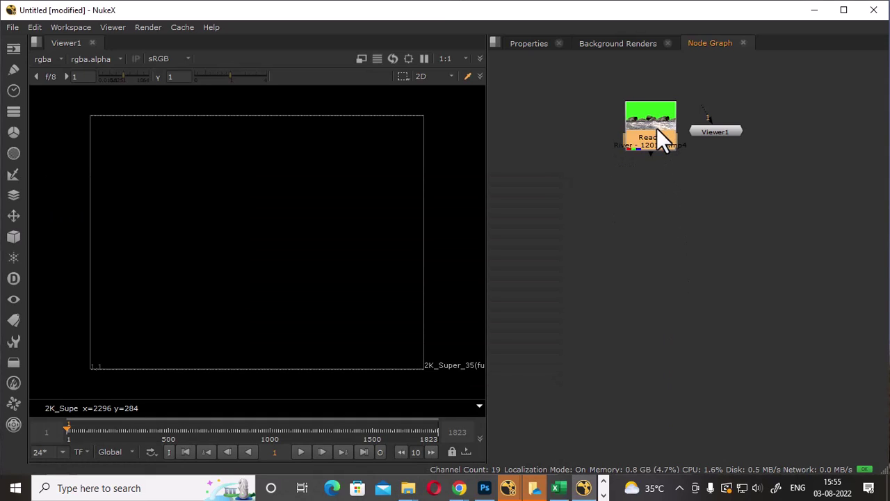
{"action": "key", "text": "1"}
{"action": "left_click", "coordinate": [692, 132]}
{"action": "left_click_drag", "start_coordinate": [719, 135], "coordinate": [674, 293]}
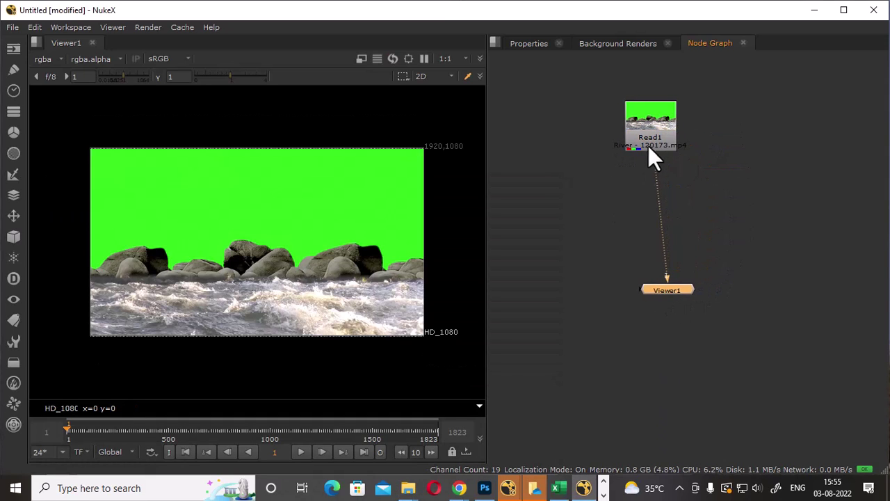
{"action": "left_click_drag", "start_coordinate": [648, 146], "coordinate": [693, 144]}
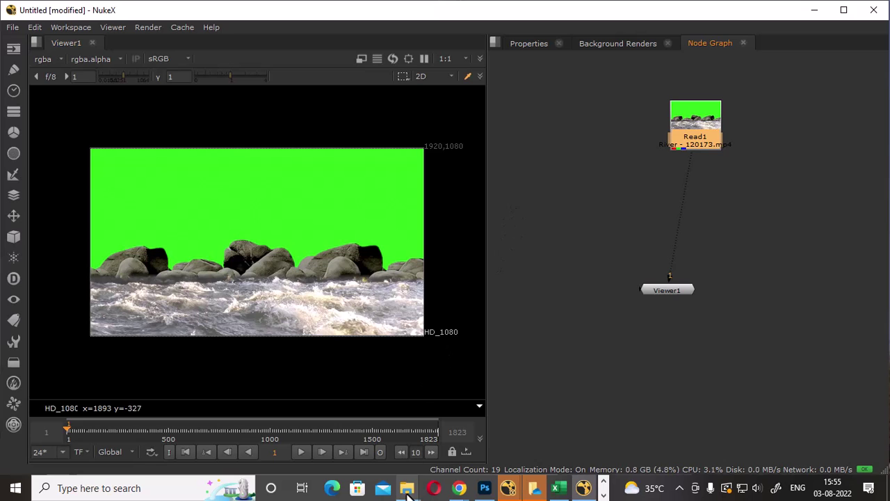
Bring the green screen folder back in front and move its window down and left.
{"action": "mouse_move", "coordinate": [409, 490]}
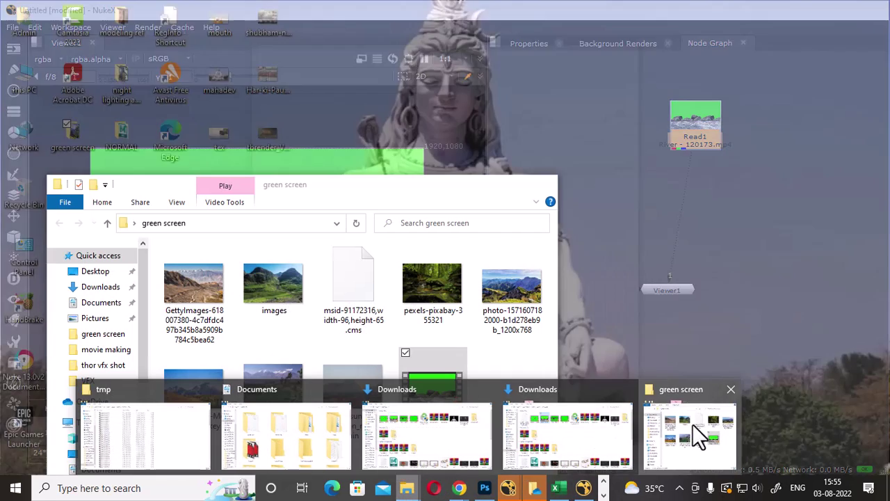
{"action": "left_click", "coordinate": [693, 424]}
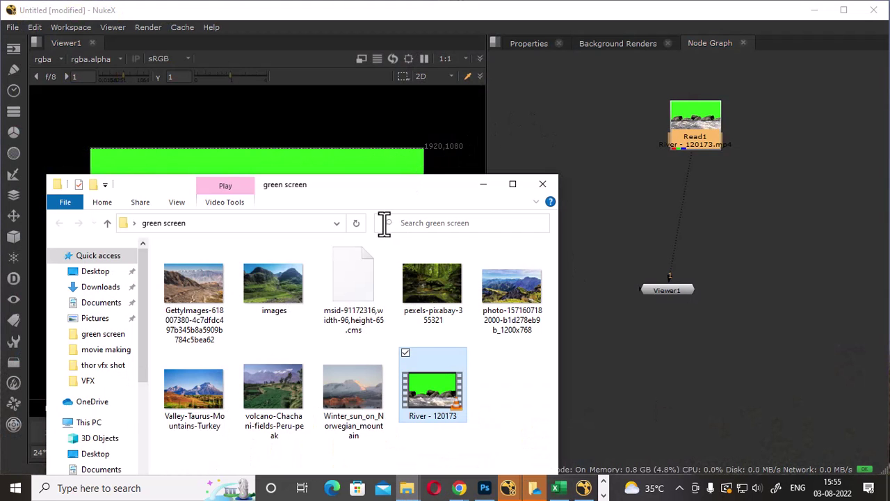
{"action": "left_click_drag", "start_coordinate": [386, 207], "coordinate": [312, 212]}
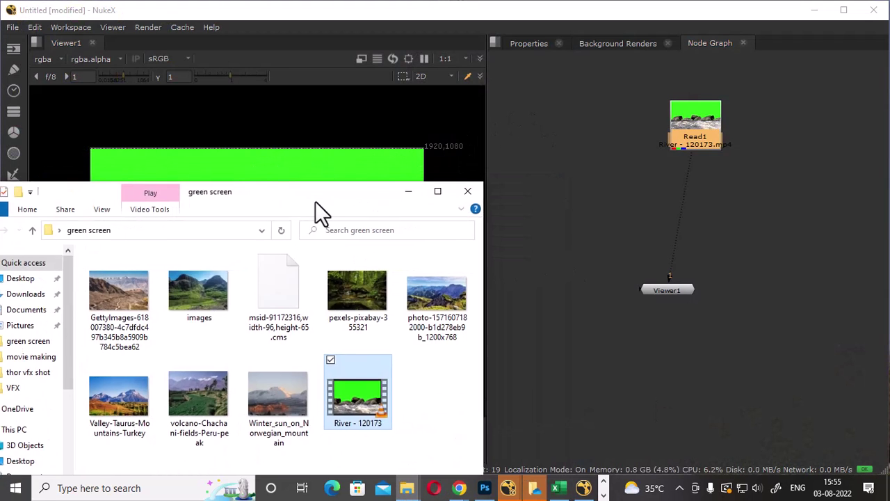
Select the seven landscape pictures (GettyImages, images, Valley-Taurus, volcano, Winter_sun, pexels, photo) and drop them into the node graph.
{"action": "left_click", "coordinate": [149, 296]}
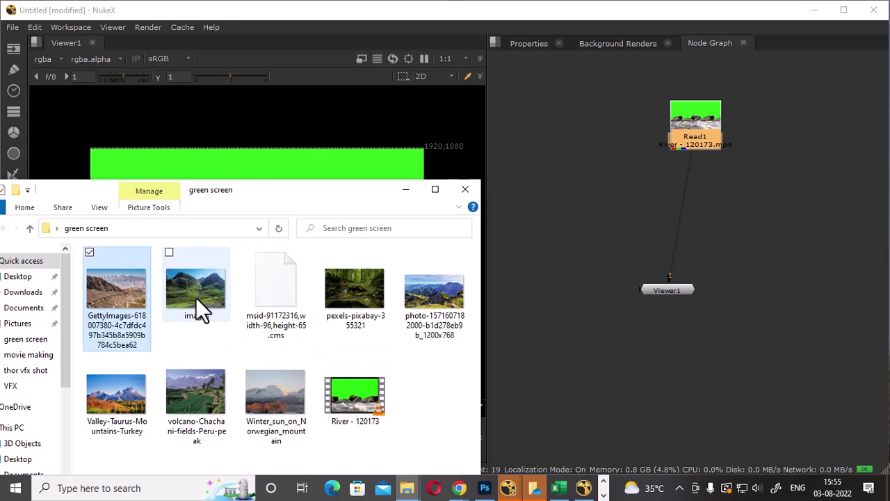
{"action": "left_click", "coordinate": [195, 297], "text": "ctrl"}
{"action": "left_click", "coordinate": [132, 398], "text": "ctrl"}
{"action": "left_click", "coordinate": [183, 395], "text": "ctrl"}
{"action": "left_click", "coordinate": [288, 389], "text": "ctrl"}
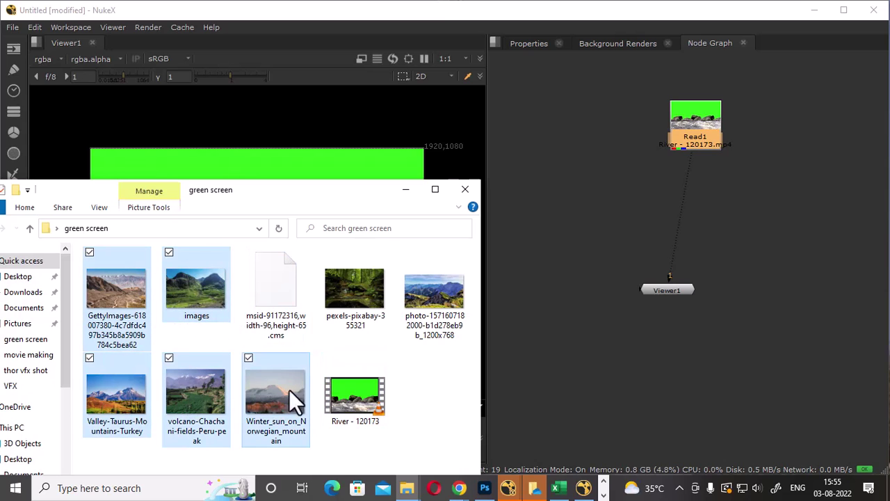
{"action": "left_click", "coordinate": [355, 292], "text": "ctrl"}
{"action": "left_click", "coordinate": [428, 327], "text": "ctrl"}
{"action": "left_click_drag", "start_coordinate": [424, 332], "coordinate": [590, 196]}
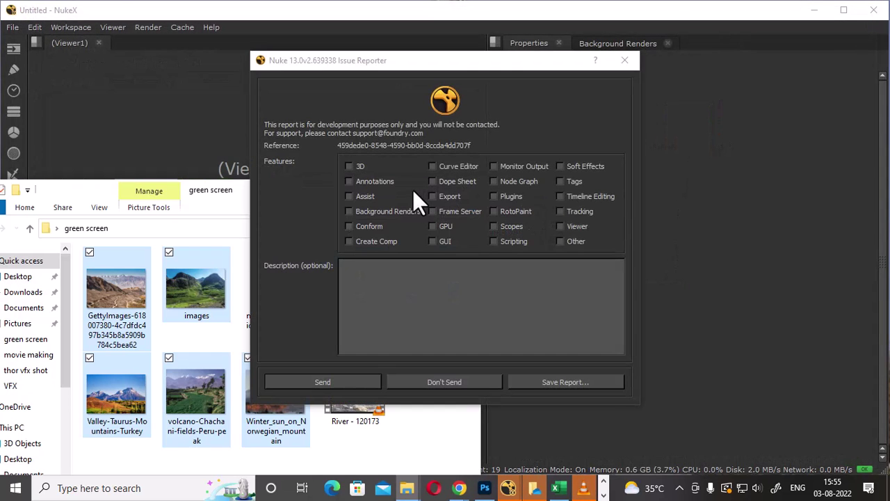
Close the crash report, minimize the folder window, and decline restoring the autosave to reopen NukeX.
{"action": "left_click", "coordinate": [630, 61]}
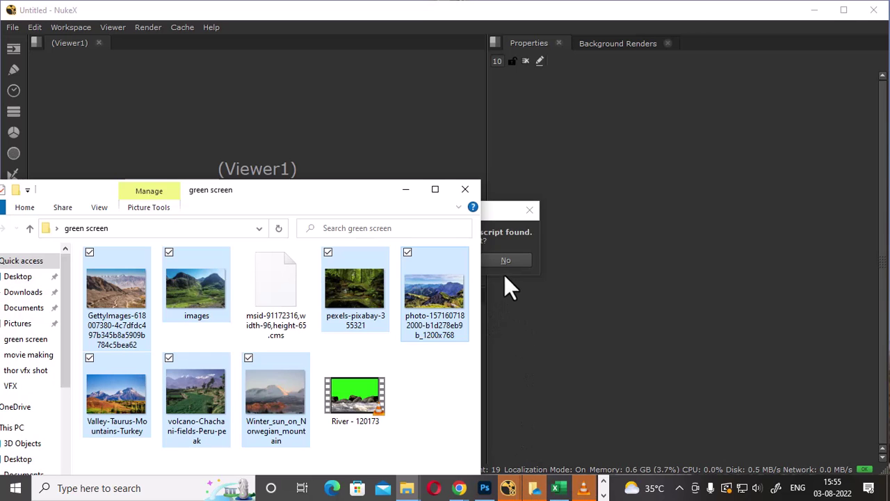
{"action": "key", "text": "alt+Tab"}
{"action": "left_click", "coordinate": [396, 149]}
{"action": "key", "text": "alt+Tab"}
{"action": "left_click", "coordinate": [278, 102]}
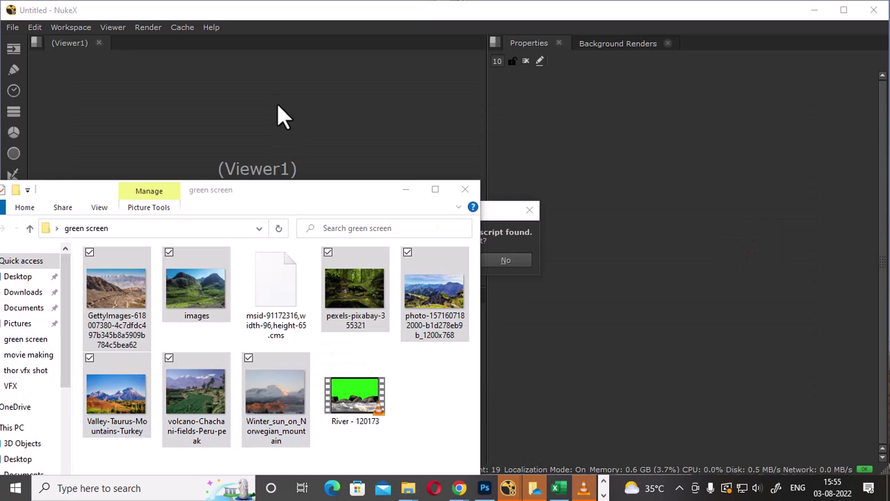
{"action": "left_click", "coordinate": [403, 187]}
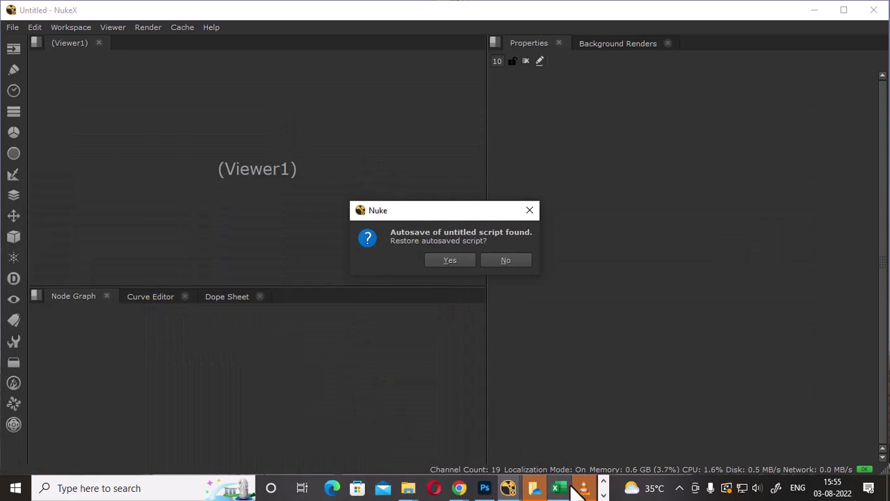
{"action": "key", "text": "alt+Tab"}
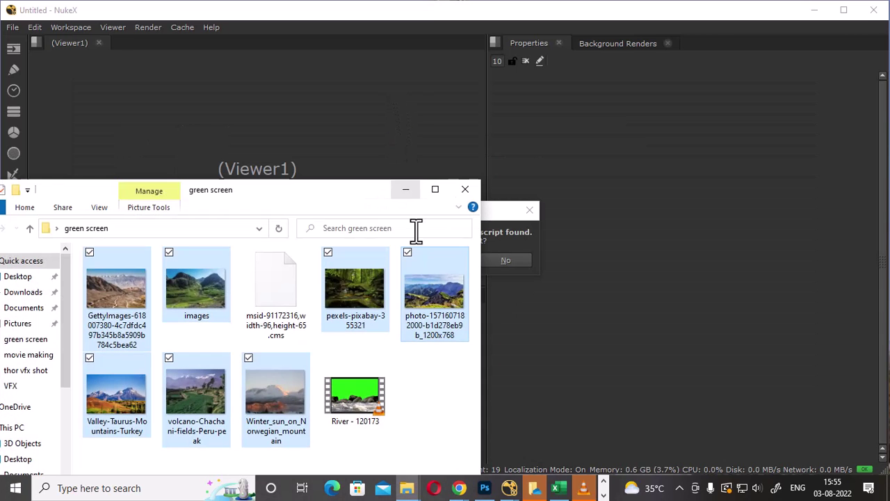
{"action": "key", "text": "alt+Tab"}
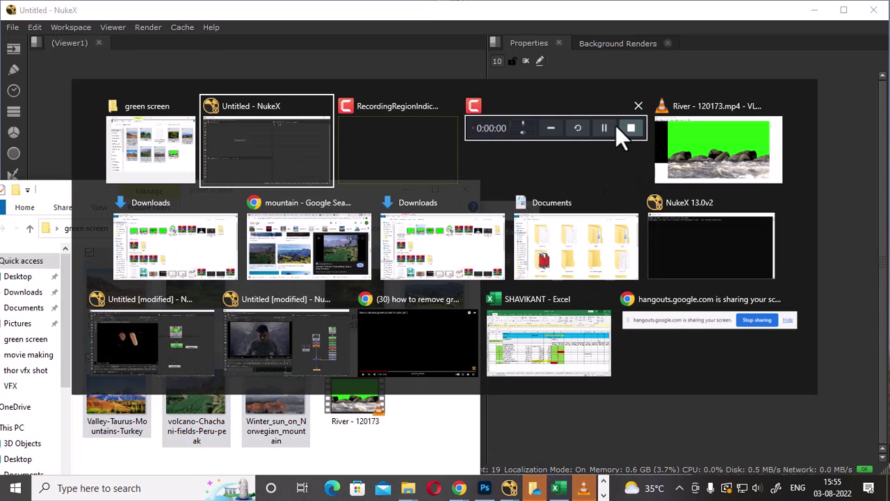
{"action": "left_click", "coordinate": [494, 129]}
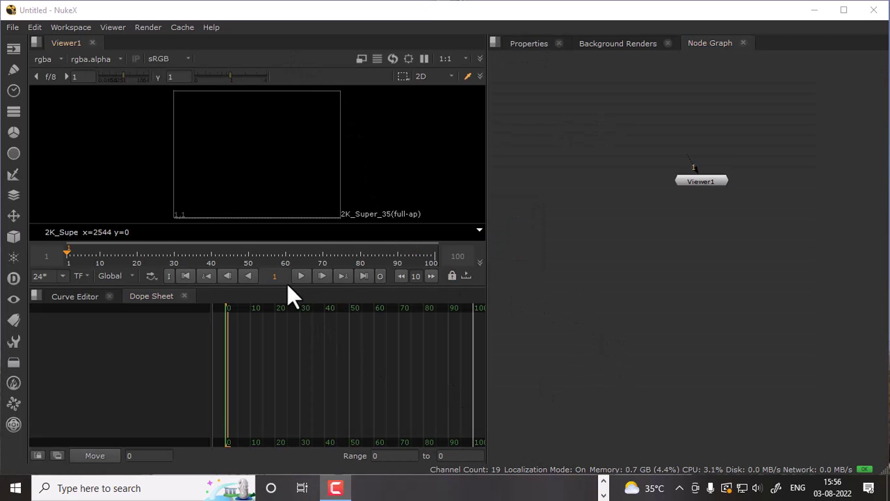
Shrink the dope sheet to enlarge the viewer and bring the green screen folder forward.
{"action": "left_click_drag", "start_coordinate": [283, 285], "coordinate": [310, 452]}
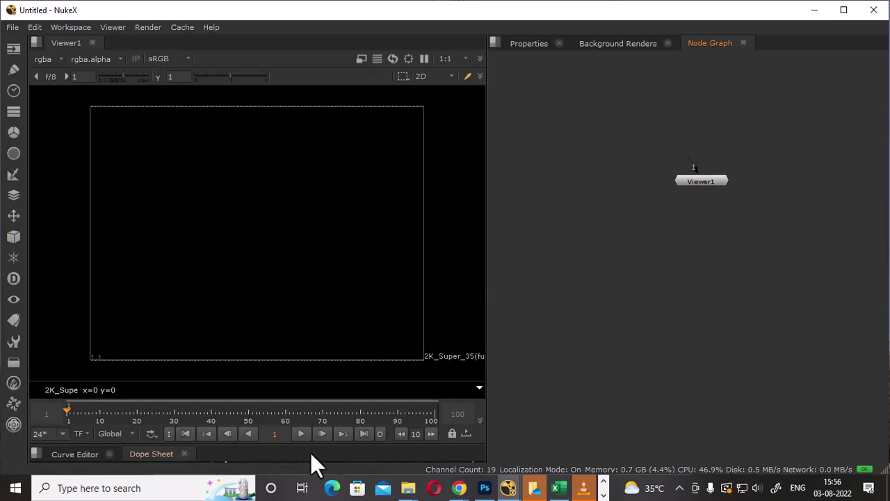
{"action": "mouse_move", "coordinate": [407, 488]}
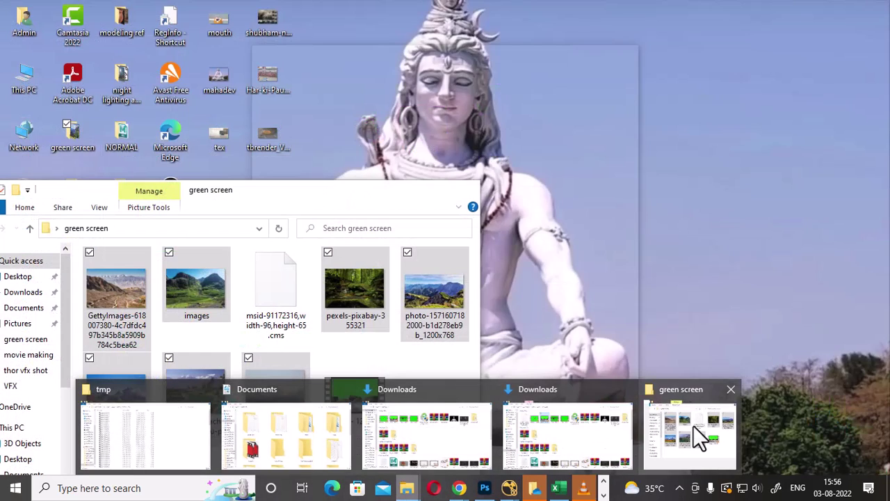
{"action": "left_click", "coordinate": [692, 425]}
Re-import River - 120173.mp4 as Read1, connect it to Viewer1, and arrange the nodes.
{"action": "left_click_drag", "start_coordinate": [358, 400], "coordinate": [604, 167]}
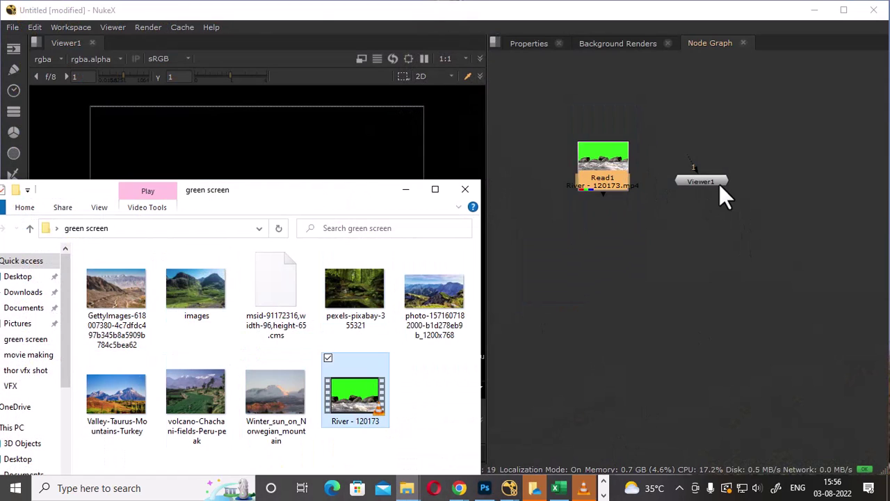
{"action": "left_click_drag", "start_coordinate": [720, 185], "coordinate": [628, 271]}
{"action": "left_click", "coordinate": [612, 171]}
{"action": "key", "text": "1"}
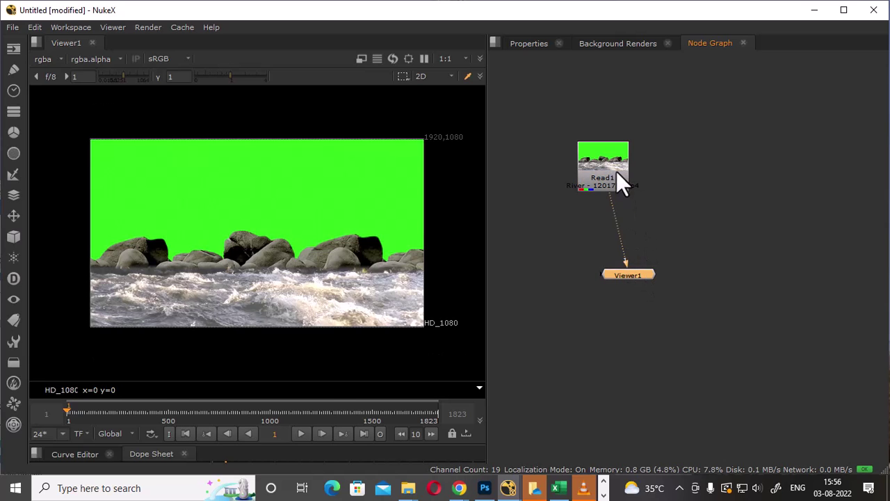
{"action": "left_click_drag", "start_coordinate": [616, 179], "coordinate": [652, 182]}
{"action": "left_click_drag", "start_coordinate": [639, 277], "coordinate": [675, 283]}
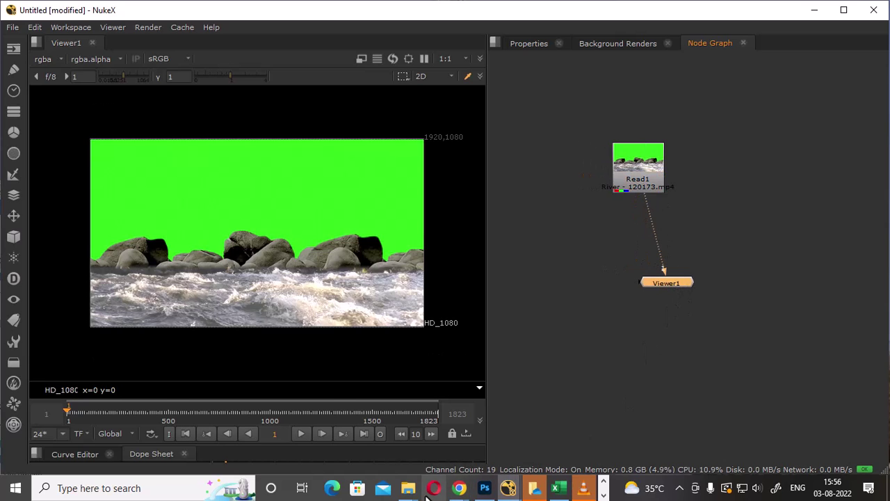
{"action": "mouse_move", "coordinate": [408, 488]}
{"action": "left_click", "coordinate": [684, 421]}
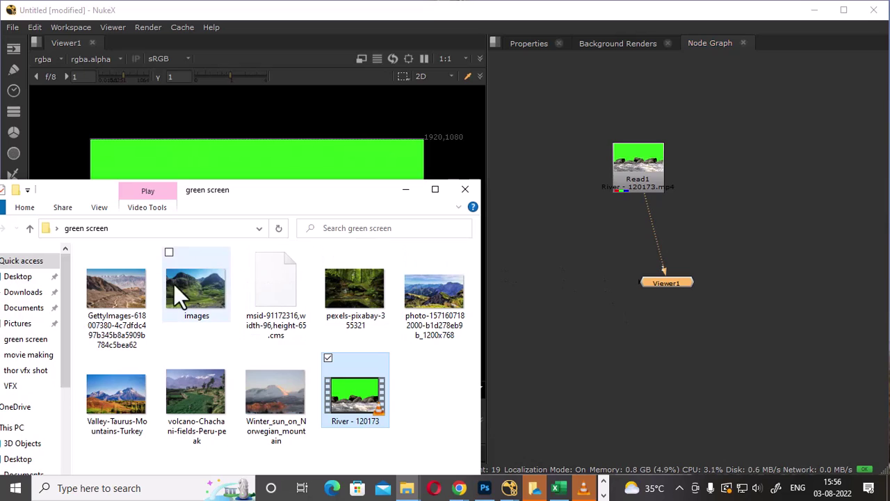
Import the GettyImages mountain photo as Read2 and line it up beside the river clip.
{"action": "left_click_drag", "start_coordinate": [125, 293], "coordinate": [577, 116]}
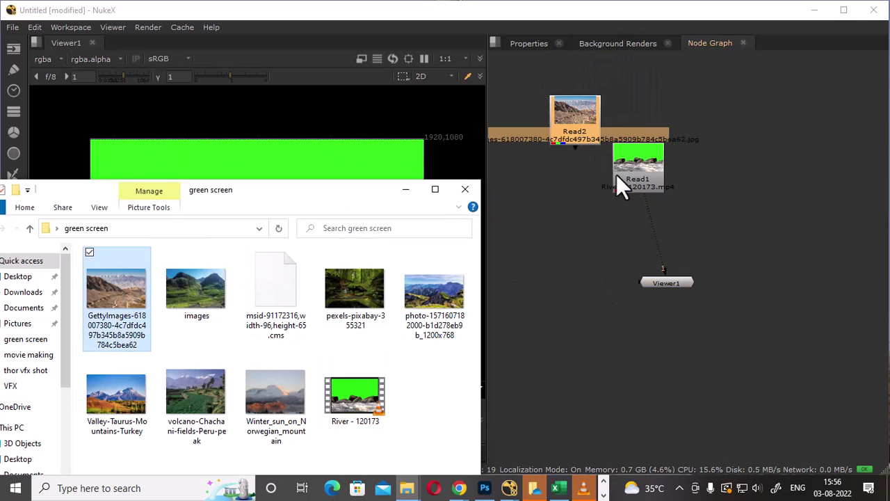
{"action": "left_click_drag", "start_coordinate": [616, 175], "coordinate": [680, 130]}
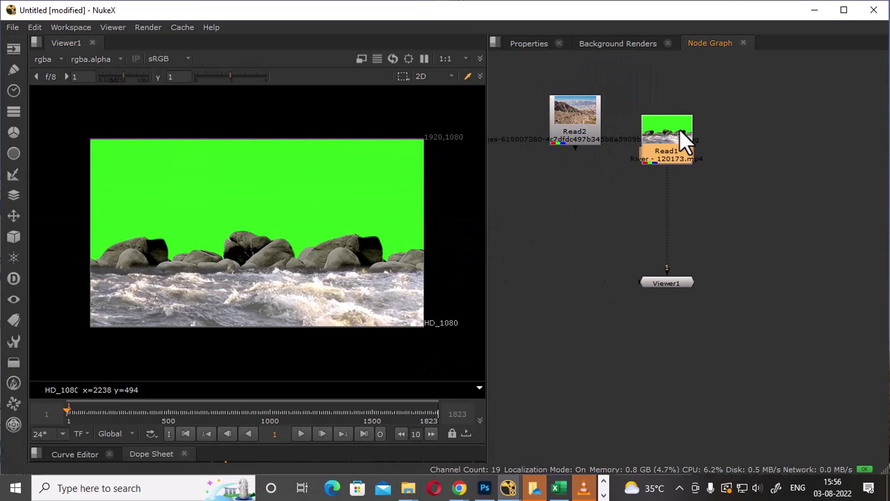
{"action": "left_click_drag", "start_coordinate": [591, 117], "coordinate": [587, 132]}
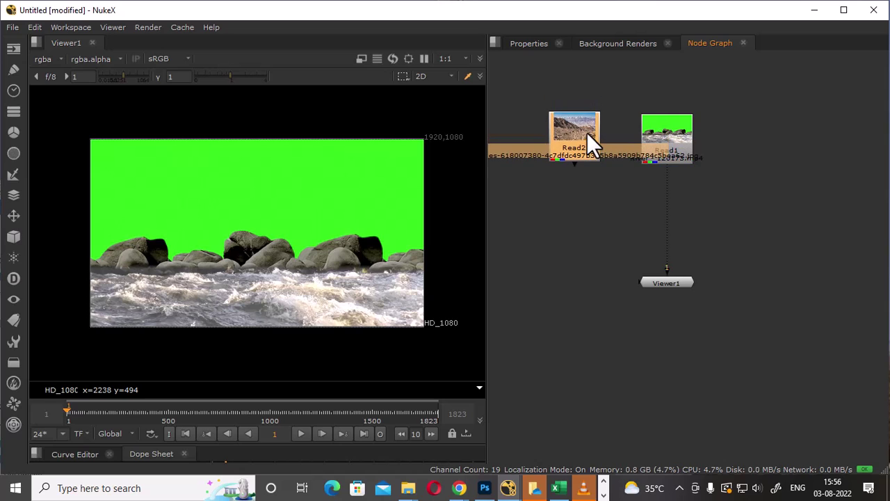
{"action": "left_click", "coordinate": [671, 143]}
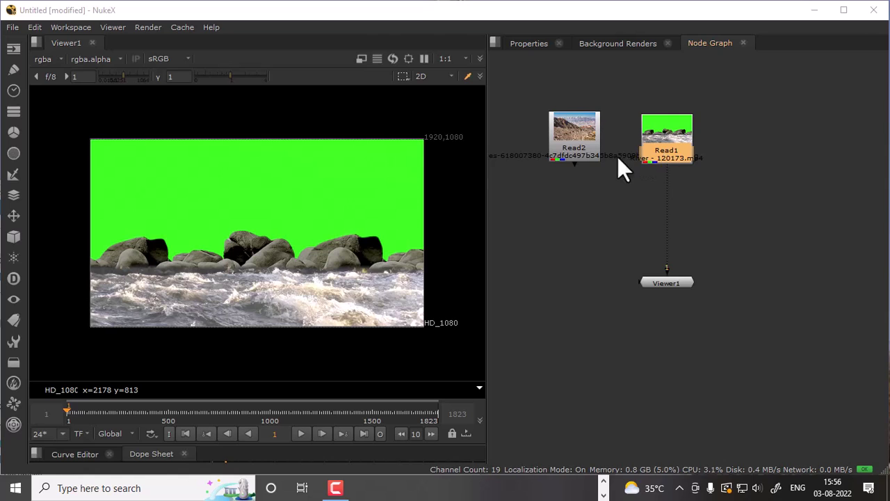
{"action": "left_click", "coordinate": [640, 158]}
Add a Merge node below both Reads, wiring the mountain image into input A.
{"action": "key", "text": "m"}
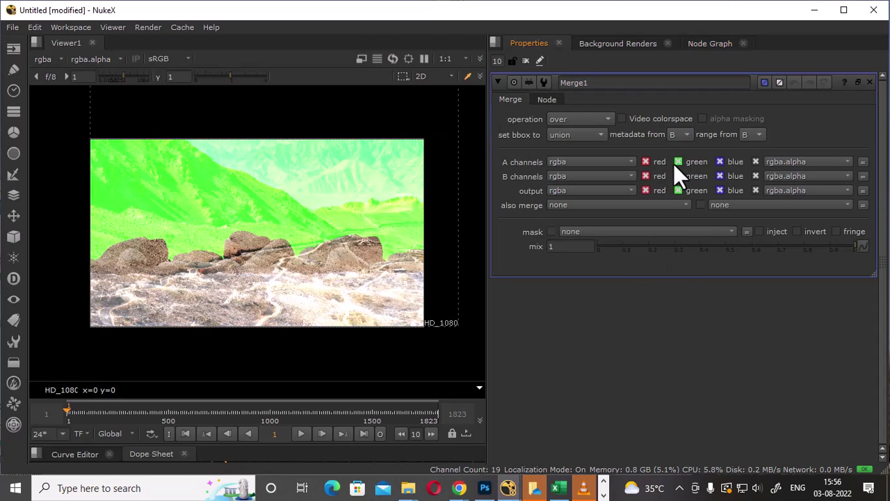
{"action": "left_click", "coordinate": [706, 44]}
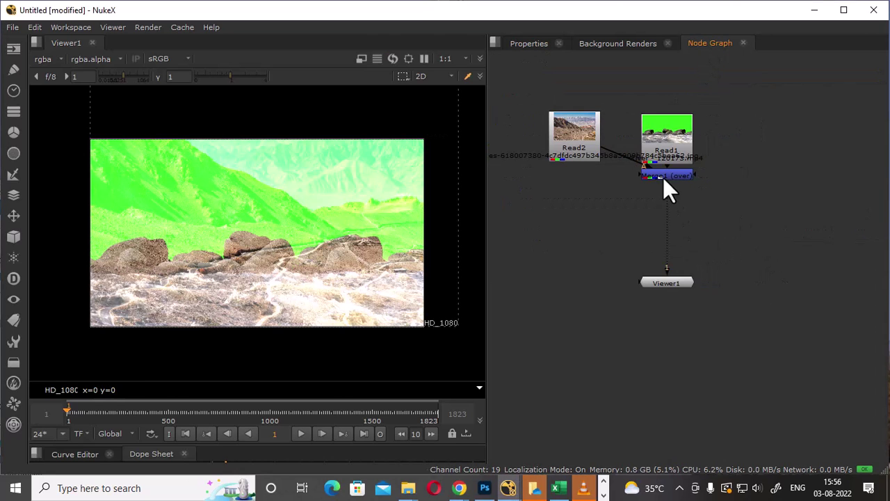
{"action": "mouse_move", "coordinate": [663, 177]}
{"action": "left_mouse_down"}
{"action": "mouse_move", "coordinate": [630, 230]}
{"action": "mouse_move", "coordinate": [680, 188]}
{"action": "left_mouse_up"}
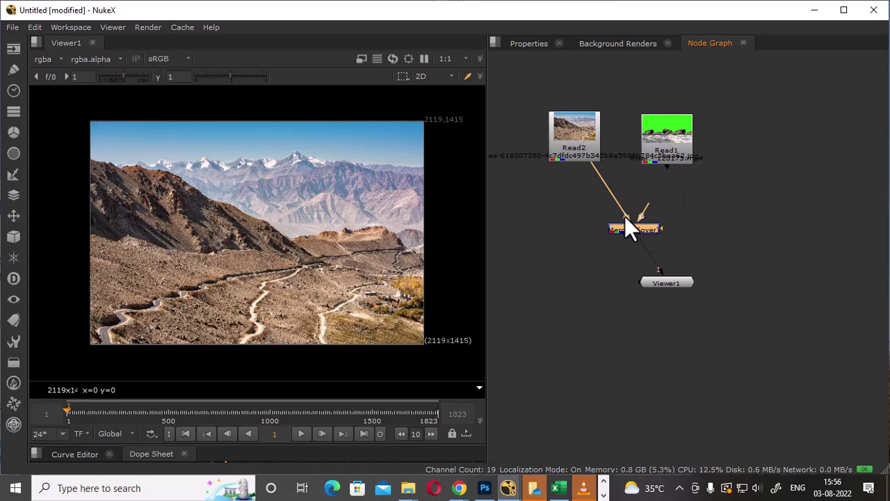
{"action": "mouse_move", "coordinate": [624, 217]}
{"action": "left_mouse_down"}
{"action": "mouse_move", "coordinate": [644, 208]}
{"action": "mouse_move", "coordinate": [667, 154]}
{"action": "left_mouse_up"}
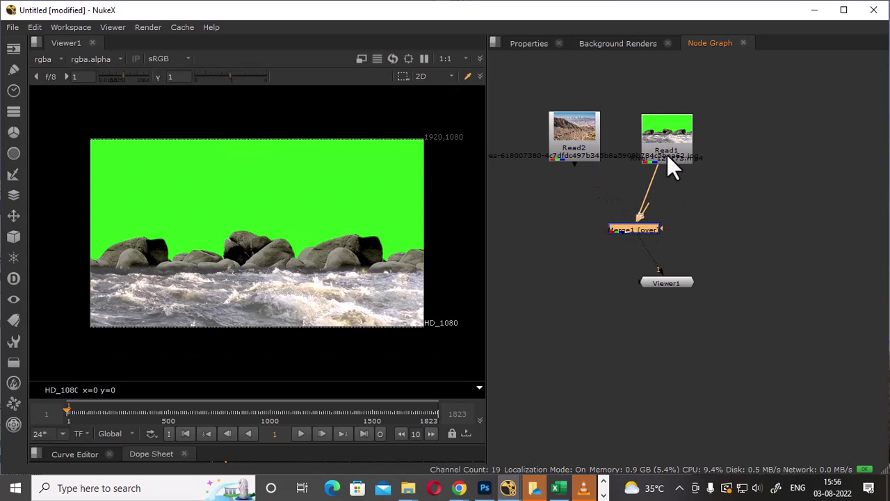
{"action": "left_click_drag", "start_coordinate": [645, 205], "coordinate": [575, 145]}
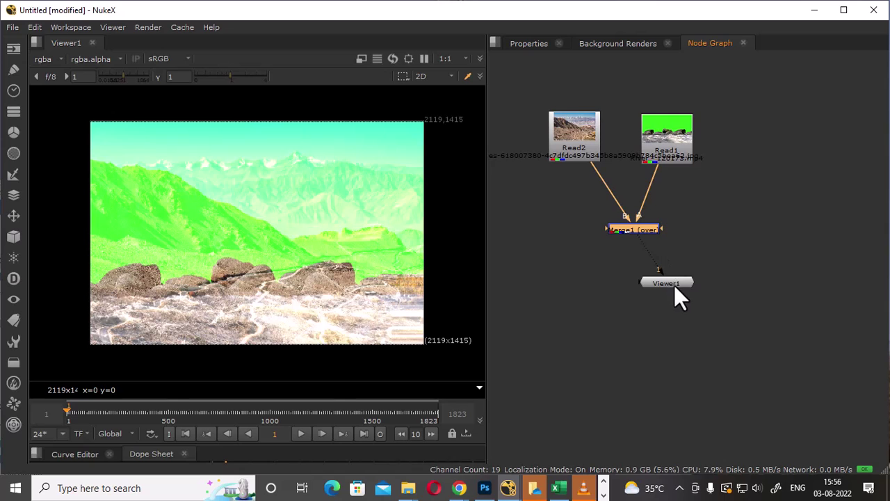
{"action": "left_click_drag", "start_coordinate": [674, 284], "coordinate": [628, 296]}
{"action": "mouse_move", "coordinate": [628, 224]}
{"action": "left_mouse_down"}
{"action": "mouse_move", "coordinate": [643, 223]}
{"action": "mouse_move", "coordinate": [635, 234]}
{"action": "left_mouse_up"}
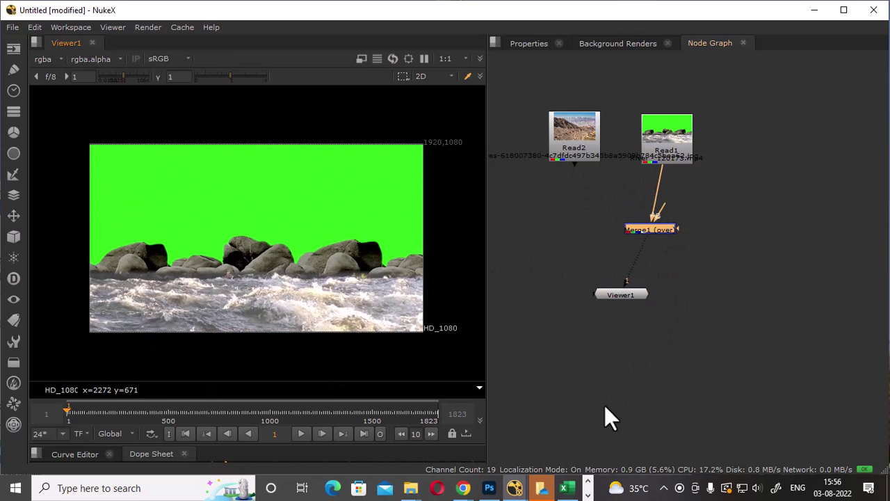
{"action": "mouse_move", "coordinate": [516, 491]}
{"action": "left_click", "coordinate": [247, 430]}
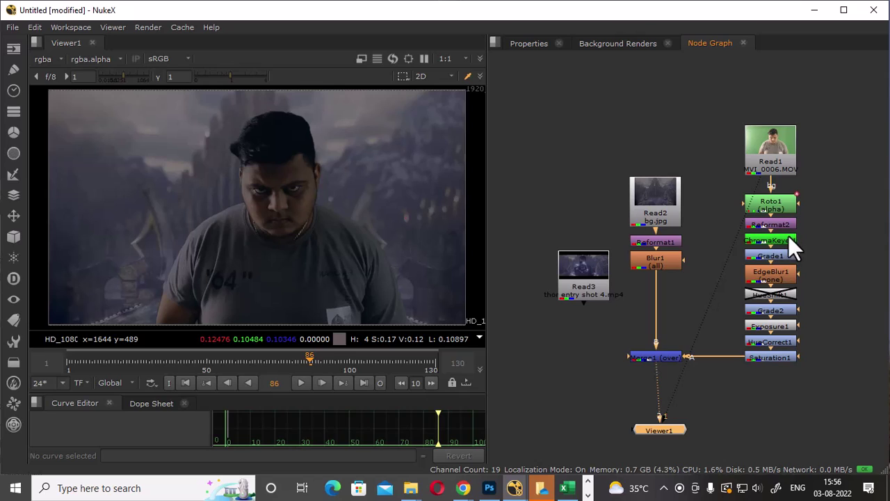
{"action": "left_click", "coordinate": [772, 242]}
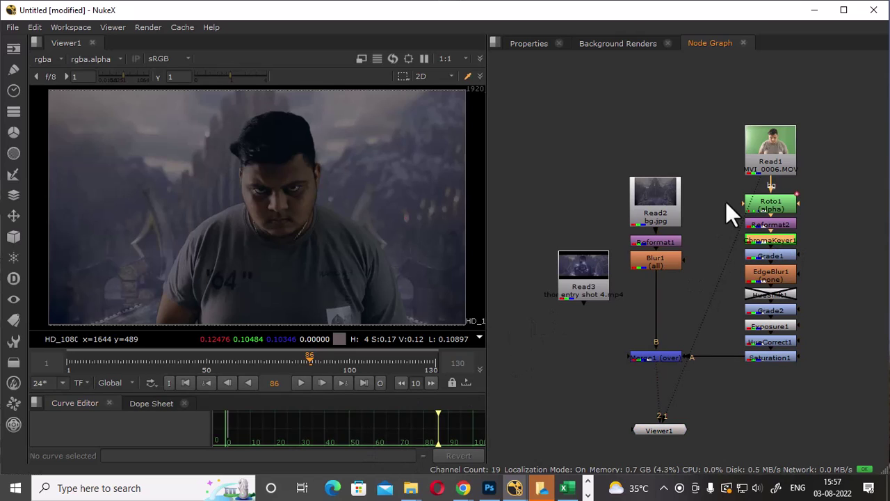
{"action": "left_click", "coordinate": [778, 140]}
{"action": "key", "text": "1"}
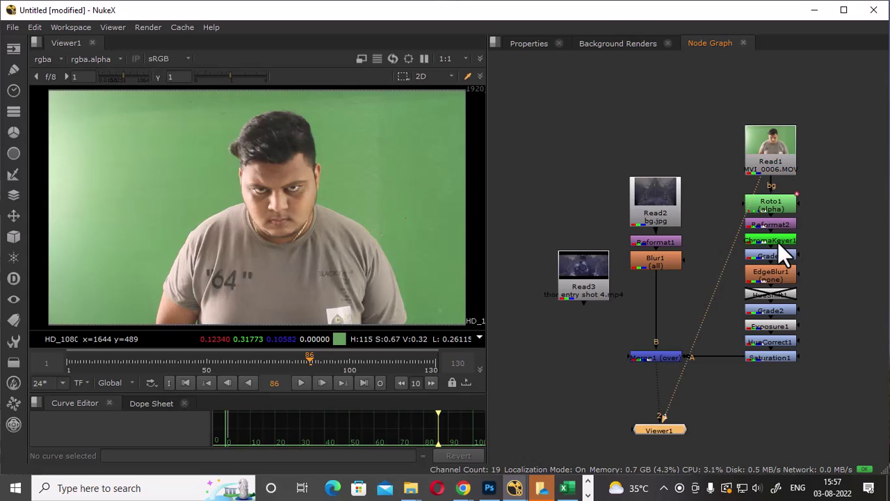
{"action": "key", "text": "2"}
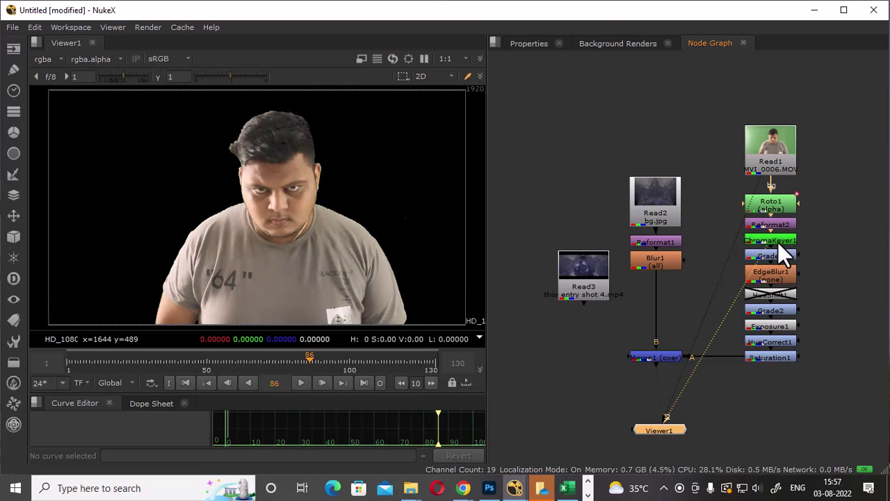
{"action": "left_click", "coordinate": [782, 162]}
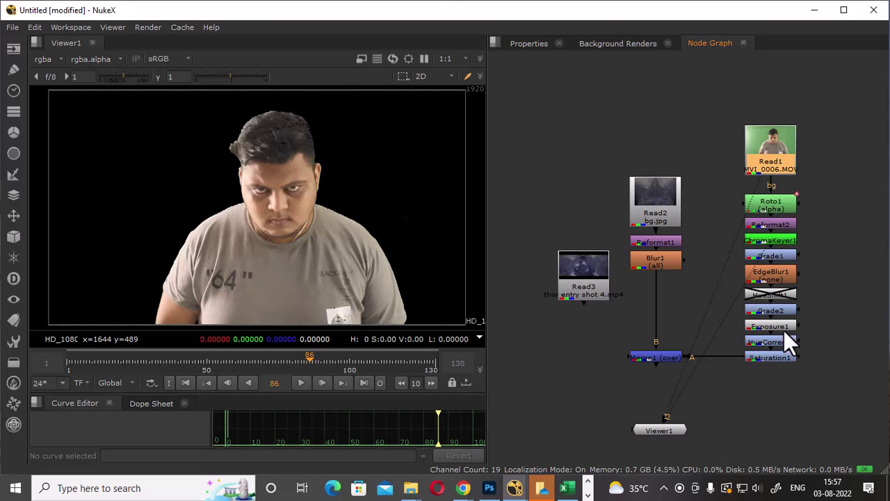
{"action": "left_click", "coordinate": [657, 356]}
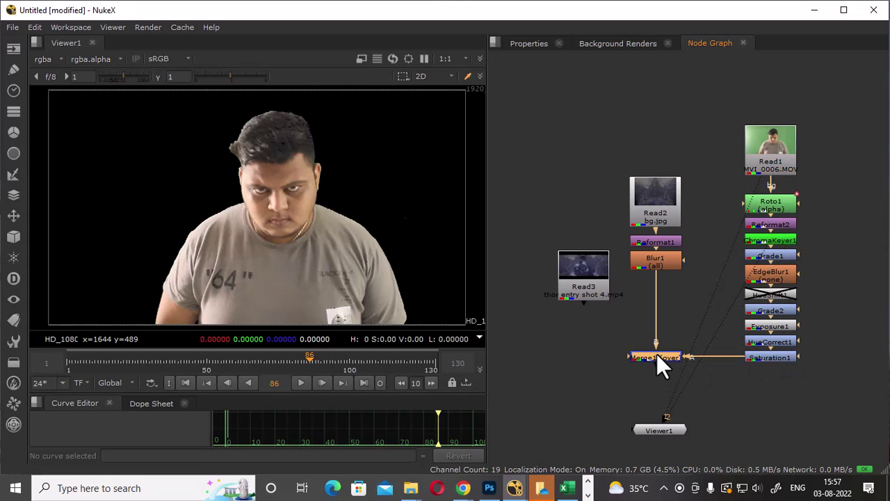
{"action": "key", "text": "1"}
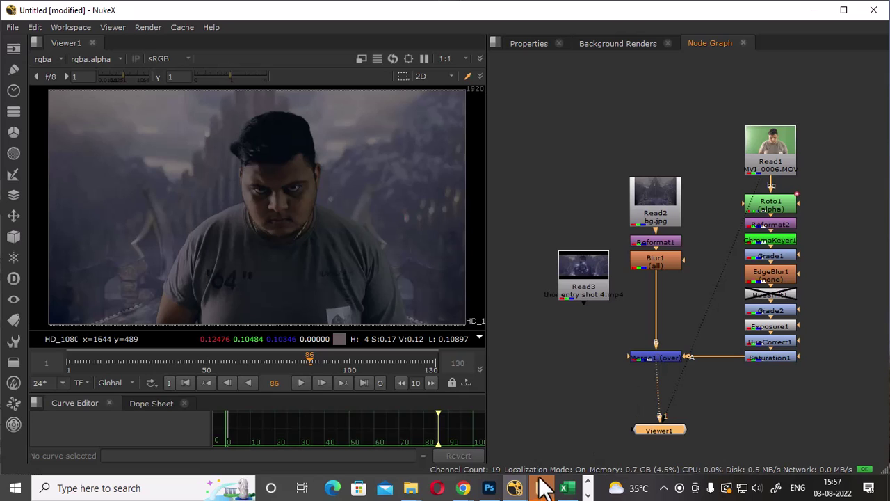
{"action": "mouse_move", "coordinate": [514, 485]}
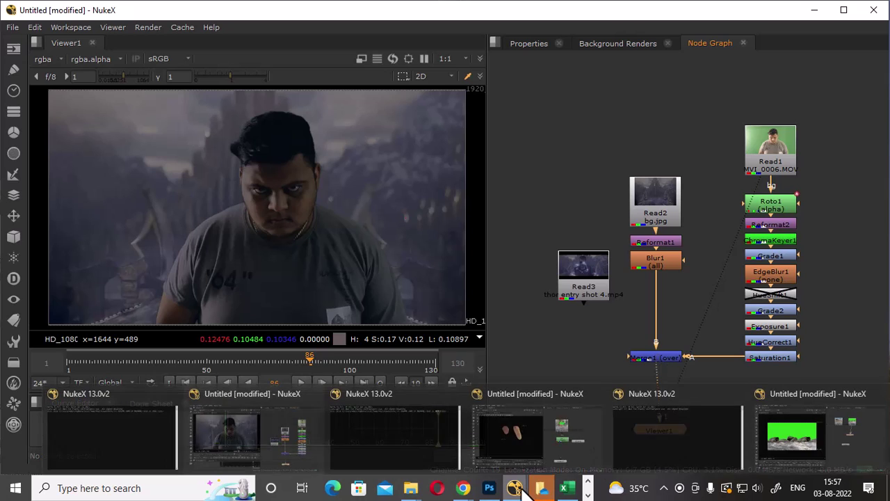
{"action": "left_click", "coordinate": [826, 441]}
Add a ChromaKeyer node after the river clip Read1 via the 'cro' node search.
{"action": "left_click_drag", "start_coordinate": [670, 228], "coordinate": [678, 229]}
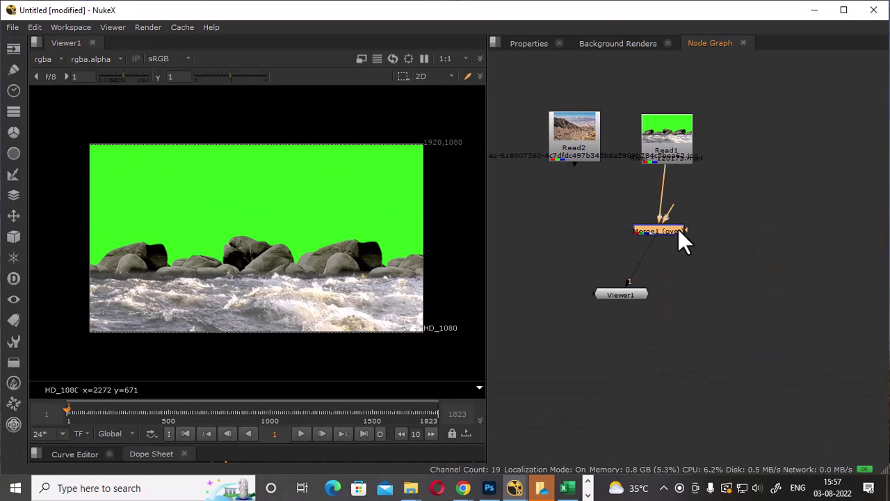
{"action": "left_click", "coordinate": [681, 148]}
{"action": "key", "text": "Tab"}
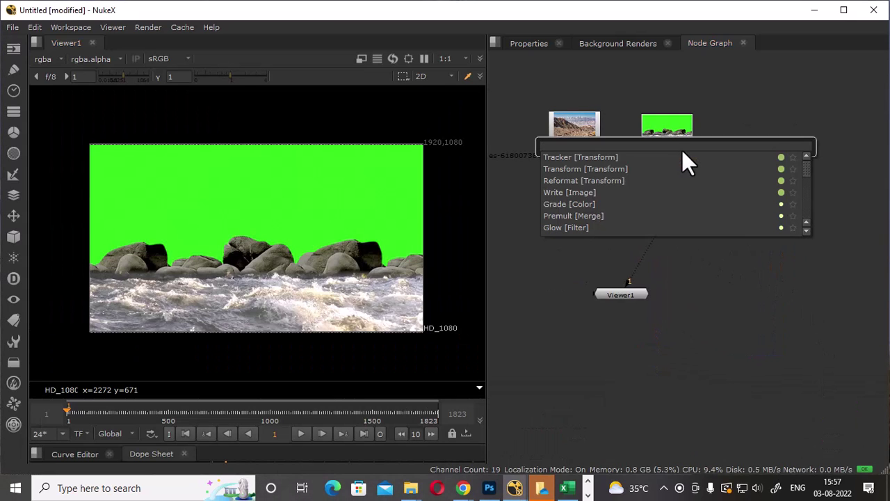
{"action": "type", "text": "c"}
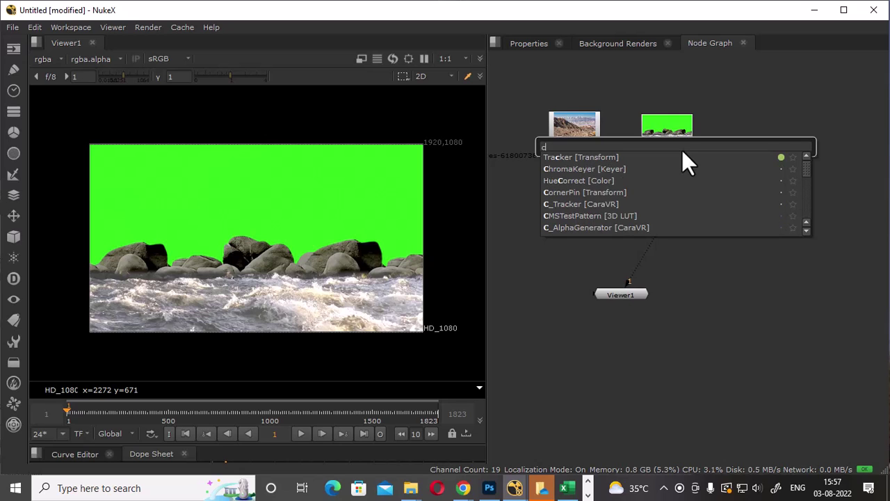
{"action": "type", "text": "ro"}
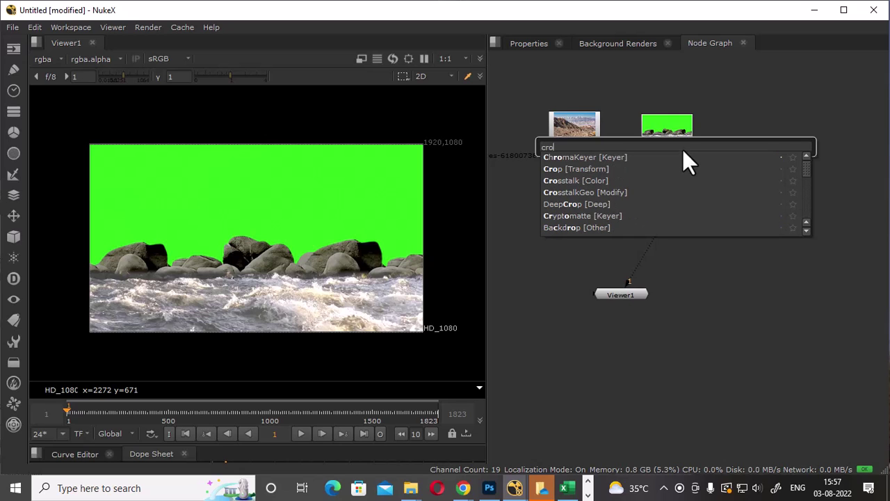
{"action": "left_click", "coordinate": [598, 157]}
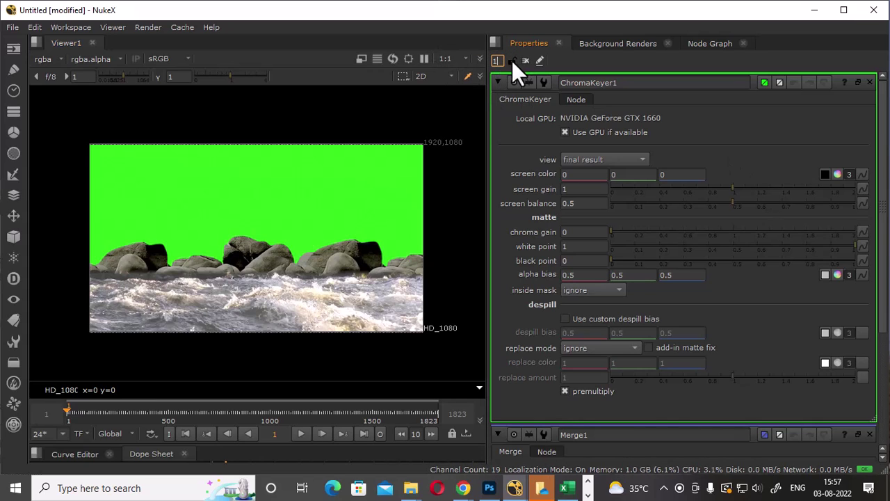
{"action": "left_click", "coordinate": [709, 43]}
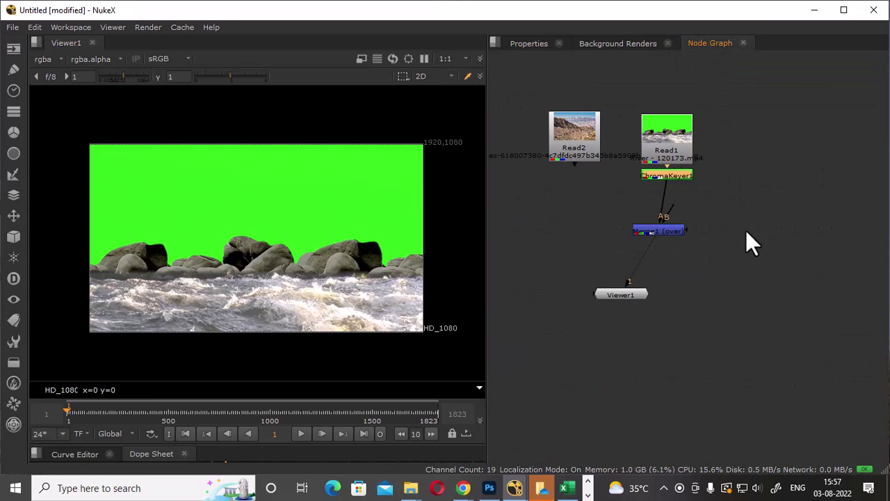
Sample the green backing as ChromaKeyer1's screen colour and inspect the alpha matte.
{"action": "double_click", "coordinate": [677, 175]}
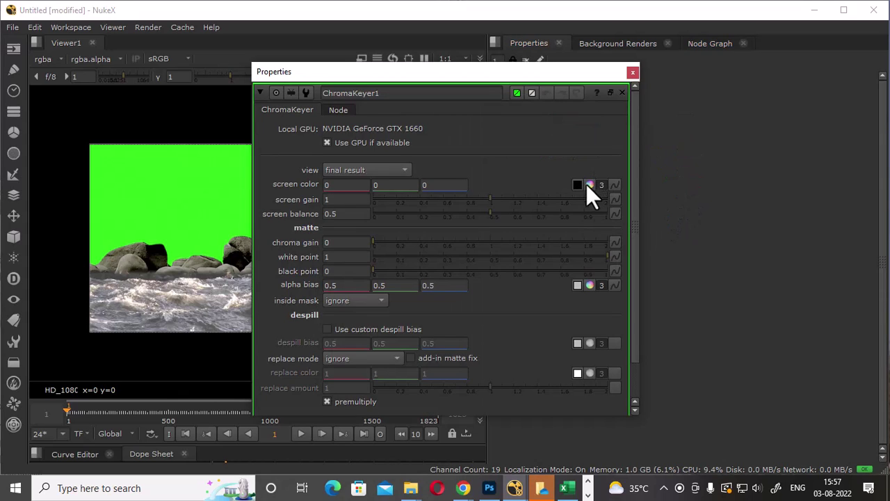
{"action": "left_click", "coordinate": [577, 184]}
{"action": "left_click", "coordinate": [181, 178], "text": "ctrl"}
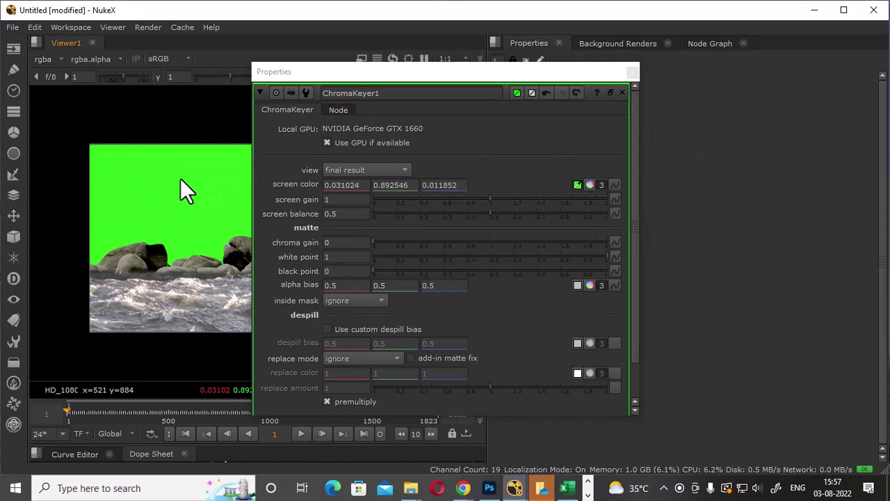
{"action": "left_click", "coordinate": [192, 188], "text": "ctrl"}
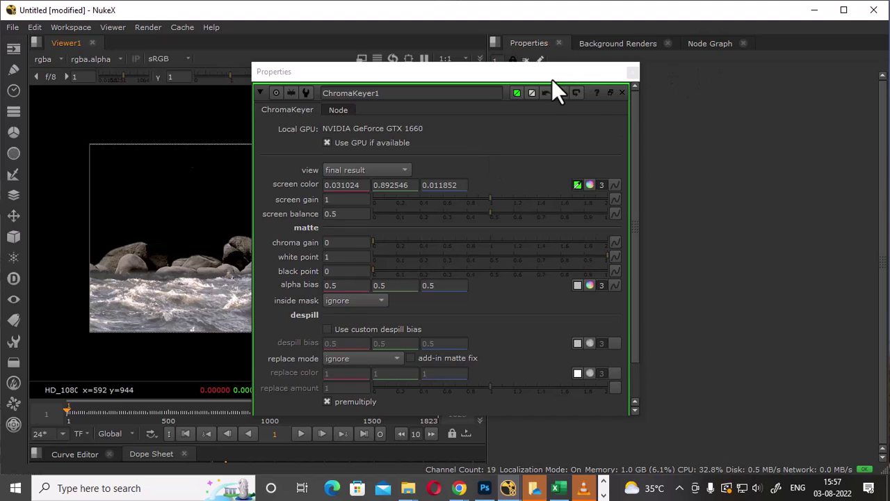
{"action": "left_click_drag", "start_coordinate": [551, 75], "coordinate": [843, 240]}
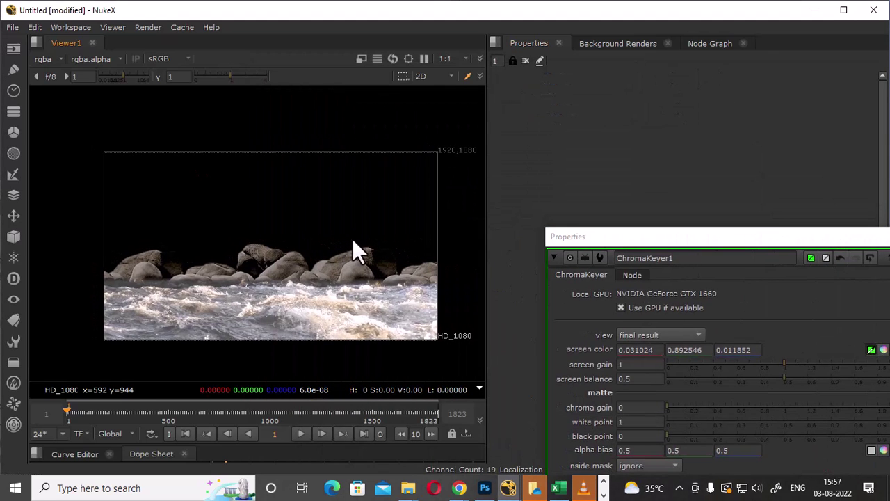
{"action": "key", "text": "a"}
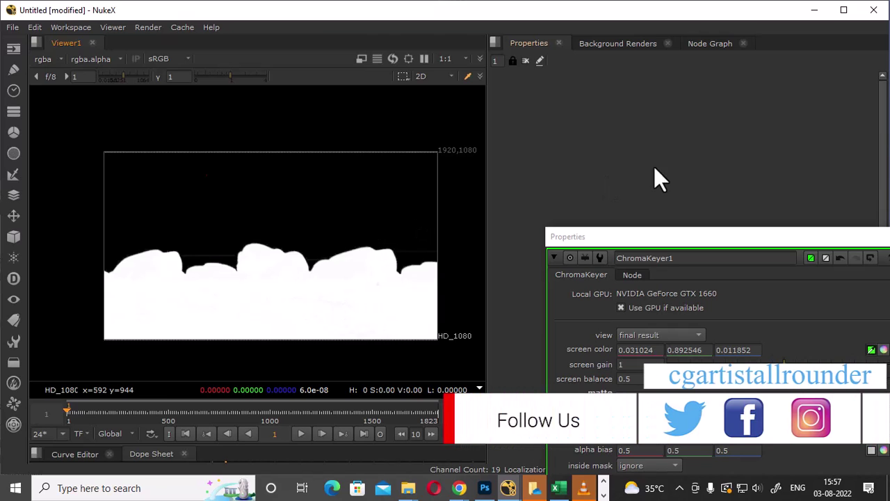
{"action": "left_click_drag", "start_coordinate": [833, 239], "coordinate": [521, 202]}
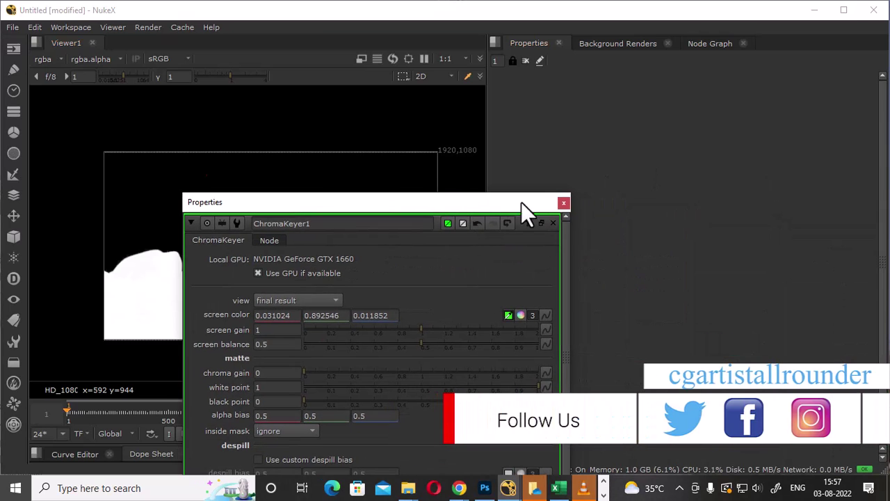
{"action": "left_click", "coordinate": [566, 201]}
{"action": "left_click", "coordinate": [710, 43]}
Connect Merge1's B input to mountain Read2, return to RGB view, and play the composite.
{"action": "left_click_drag", "start_coordinate": [668, 235], "coordinate": [669, 244]}
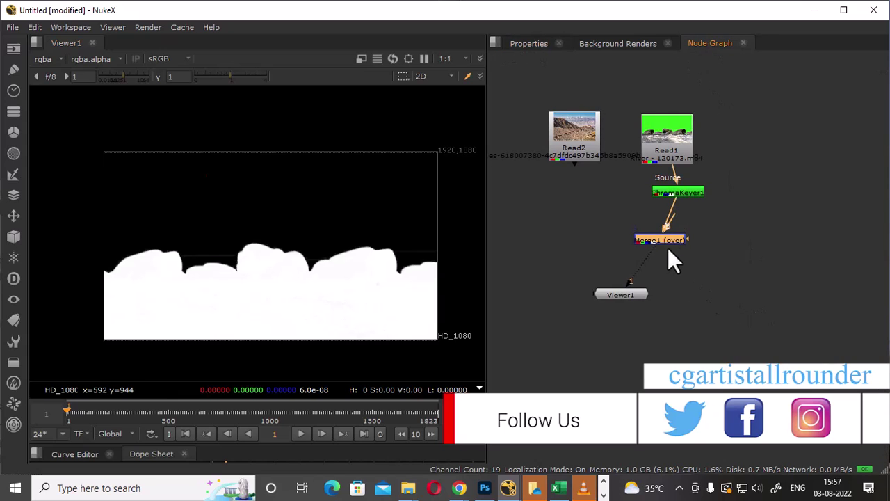
{"action": "left_click_drag", "start_coordinate": [633, 300], "coordinate": [672, 324]}
{"action": "mouse_move", "coordinate": [681, 238]}
{"action": "left_mouse_down"}
{"action": "mouse_move", "coordinate": [679, 252]}
{"action": "mouse_move", "coordinate": [590, 156]}
{"action": "left_mouse_up"}
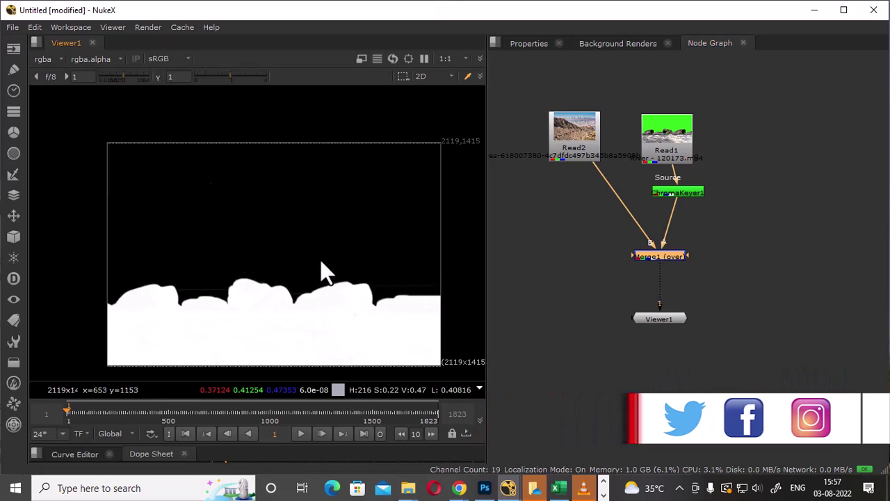
{"action": "key", "text": "a"}
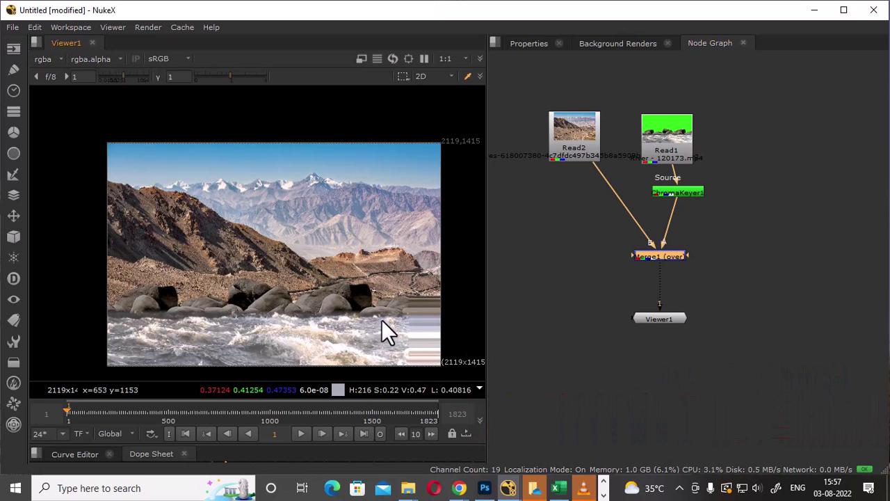
{"action": "scroll", "coordinate": [368, 323], "scroll_direction": "up", "scroll_amount": 2}
{"action": "left_click_drag", "start_coordinate": [361, 306], "coordinate": [384, 304]}
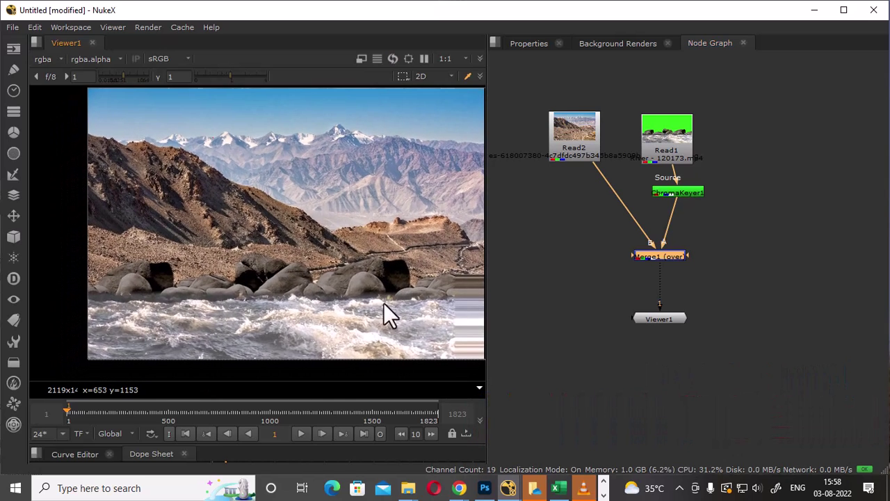
{"action": "left_click", "coordinate": [300, 433]}
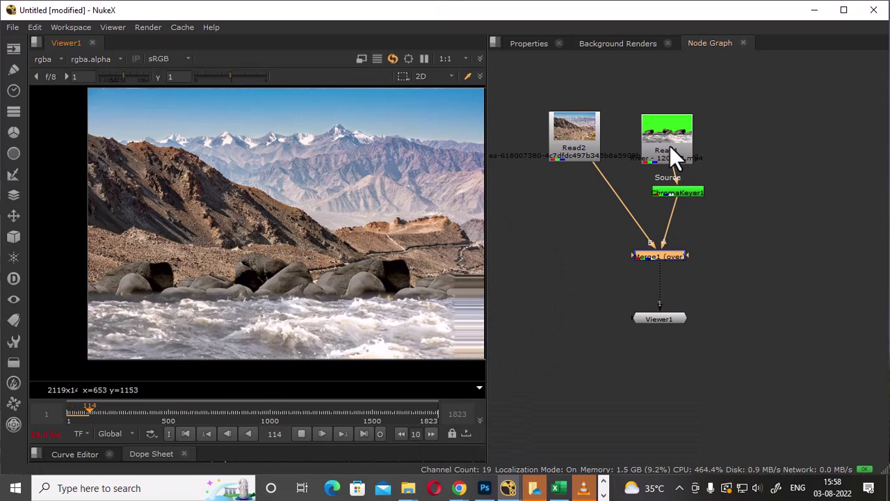
View the mountain Read2 and then the green-screen Read1 alone in the viewer.
{"action": "left_click_drag", "start_coordinate": [669, 145], "coordinate": [687, 146]}
{"action": "scroll", "coordinate": [354, 201], "scroll_direction": "down", "scroll_amount": 1}
{"action": "left_click_drag", "start_coordinate": [354, 201], "coordinate": [292, 212]}
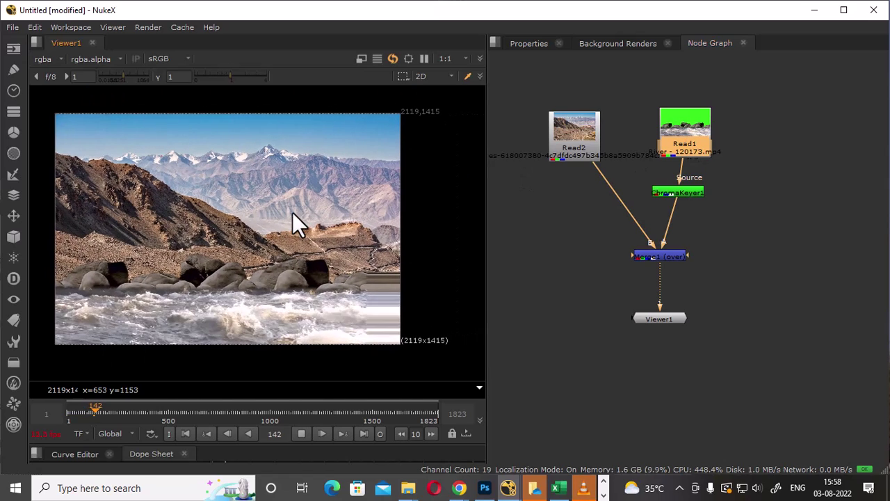
{"action": "left_click", "coordinate": [582, 132]}
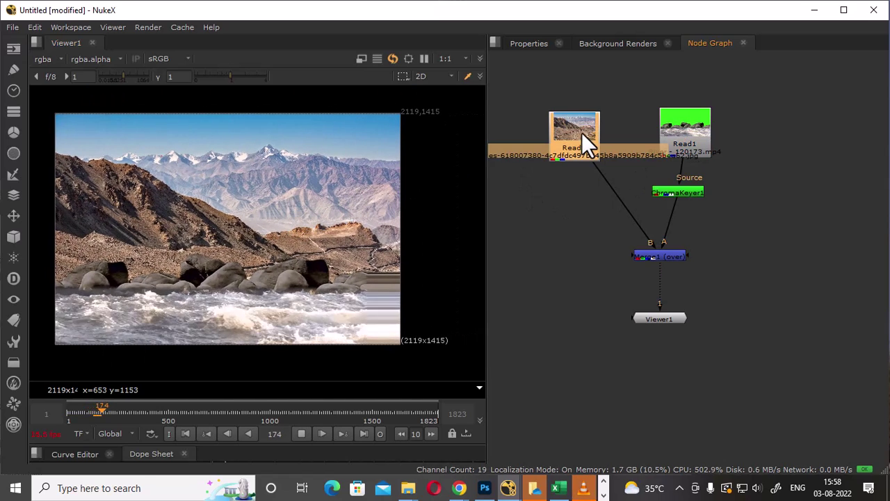
{"action": "key", "text": "1"}
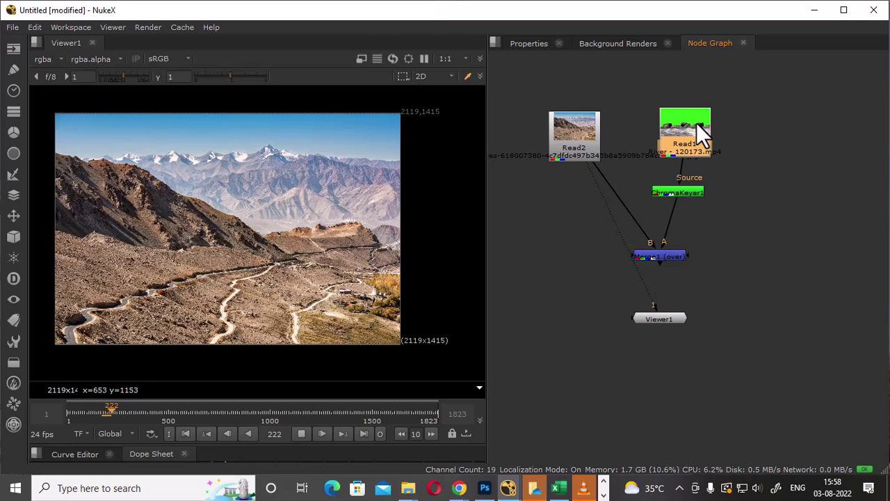
{"action": "key", "text": "1"}
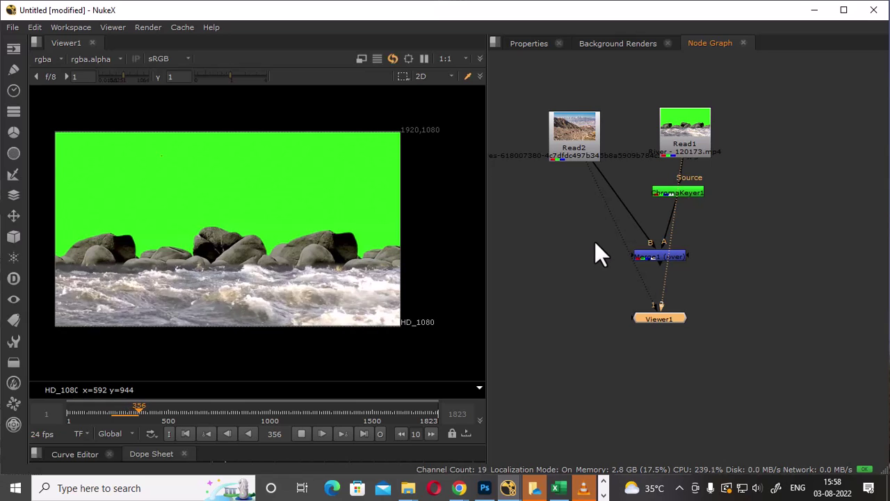
{"action": "left_click", "coordinate": [592, 284]}
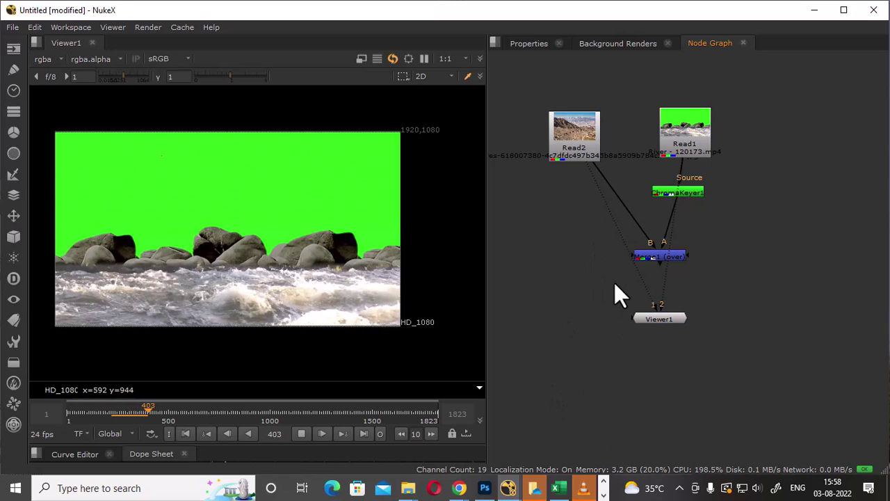
In Project Settings, choose HD_1080 1920x1080 as the full size format, then reselect Merge1.
{"action": "key", "text": "s"}
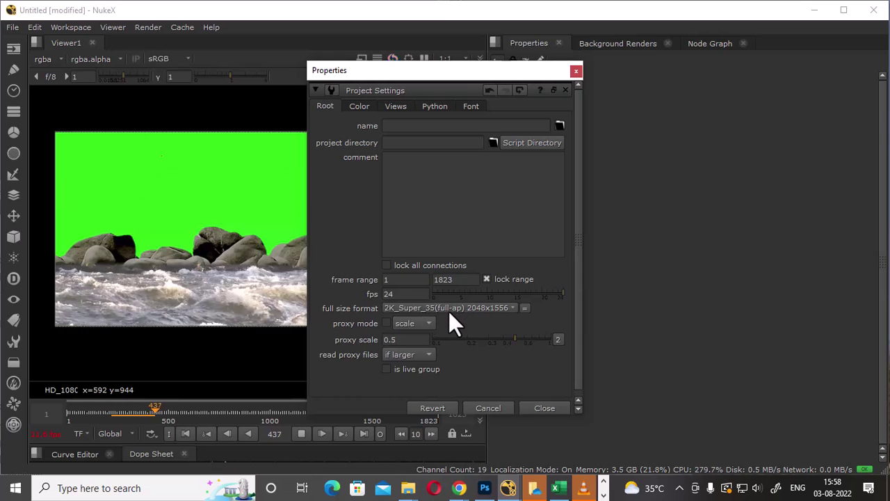
{"action": "left_click", "coordinate": [447, 308]}
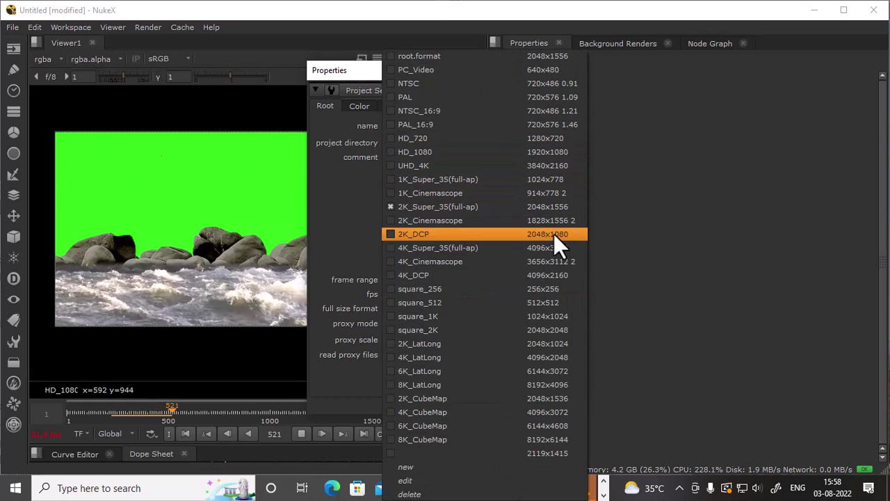
{"action": "left_click", "coordinate": [560, 152]}
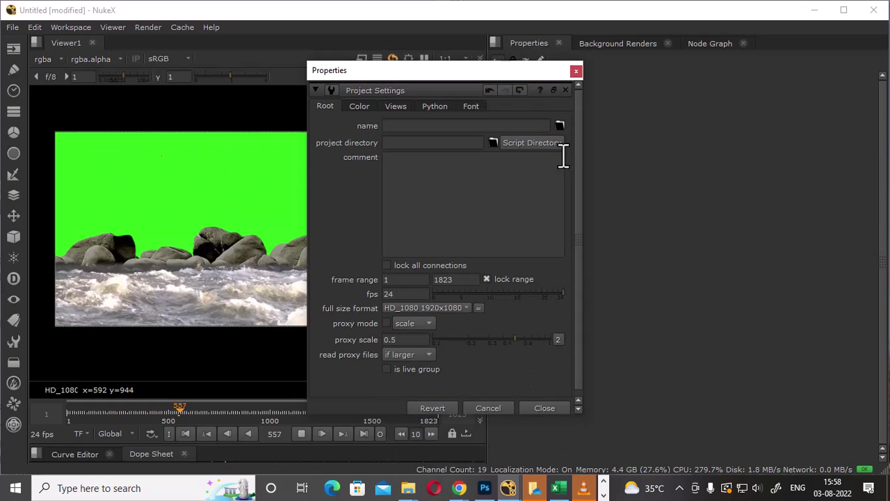
{"action": "left_click", "coordinate": [576, 70]}
{"action": "left_click", "coordinate": [710, 43]}
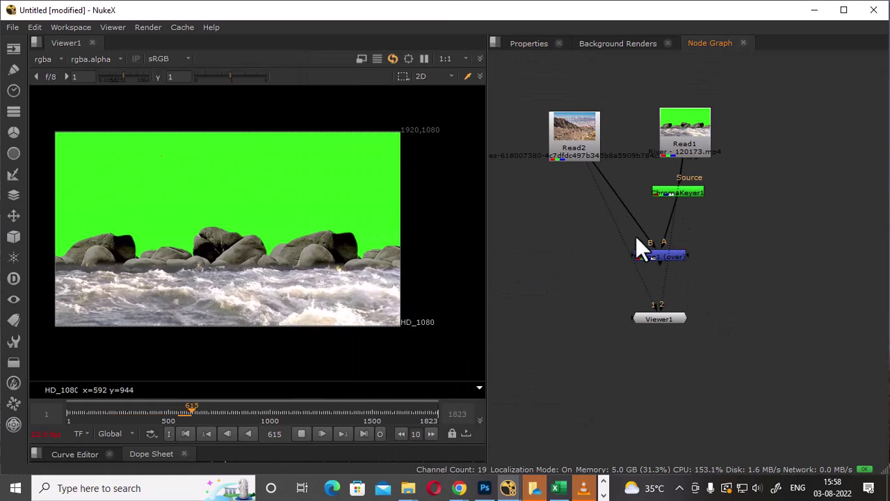
{"action": "left_click", "coordinate": [667, 255]}
Insert a Reformat node after the mountain Read2 so the background fits the HD_1080 frame.
{"action": "key", "text": "1"}
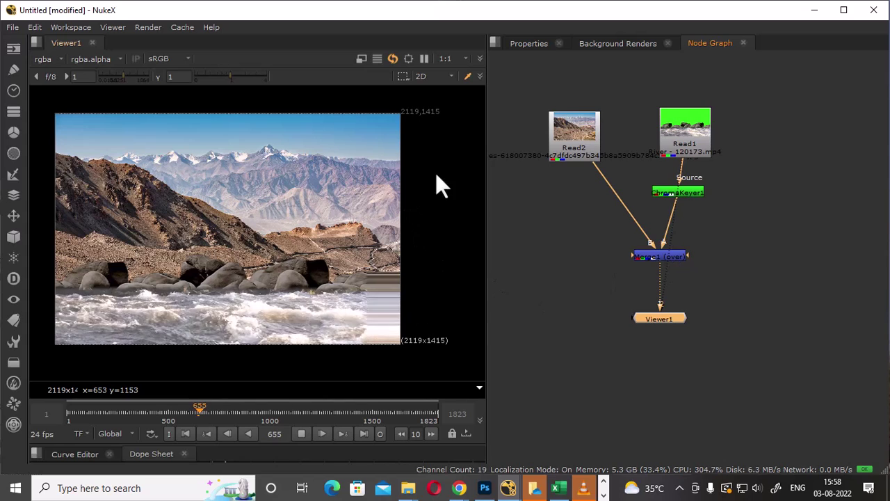
{"action": "left_click", "coordinate": [577, 148]}
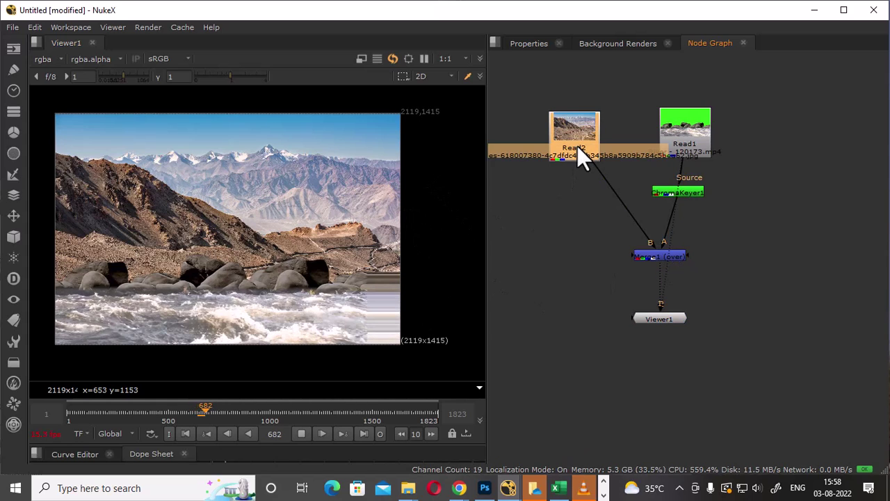
{"action": "key", "text": "Tab"}
{"action": "type", "text": "r"}
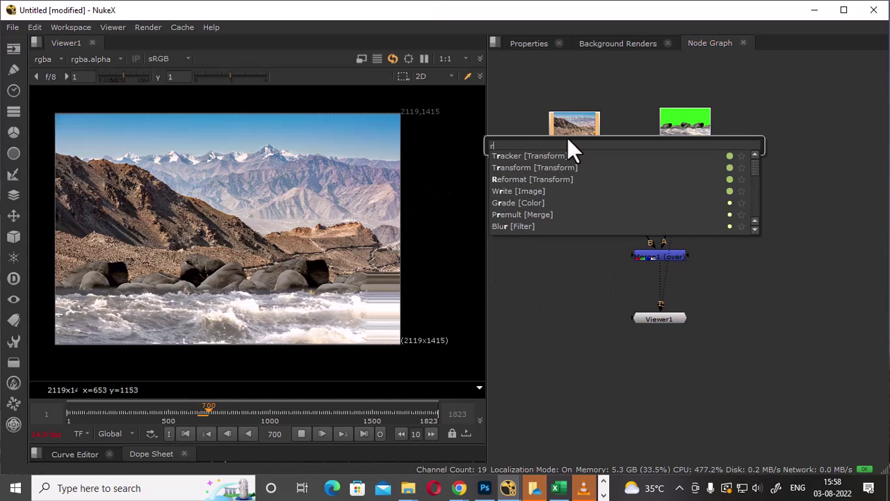
{"action": "type", "text": "efo"}
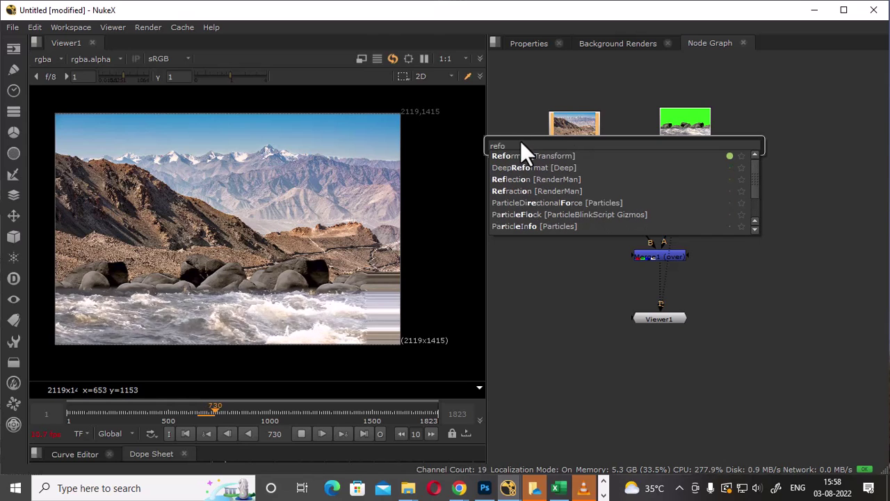
{"action": "left_click", "coordinate": [521, 154]}
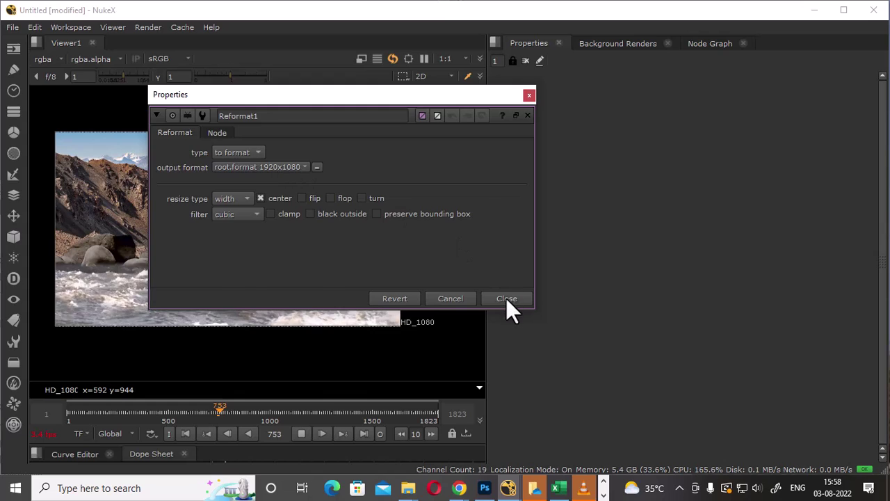
{"action": "left_click", "coordinate": [506, 298]}
Recentre the viewer, tidy Viewer1 and Merge1 in the graph, and stop playback at frame 891.
{"action": "left_click_drag", "start_coordinate": [325, 201], "coordinate": [386, 208]}
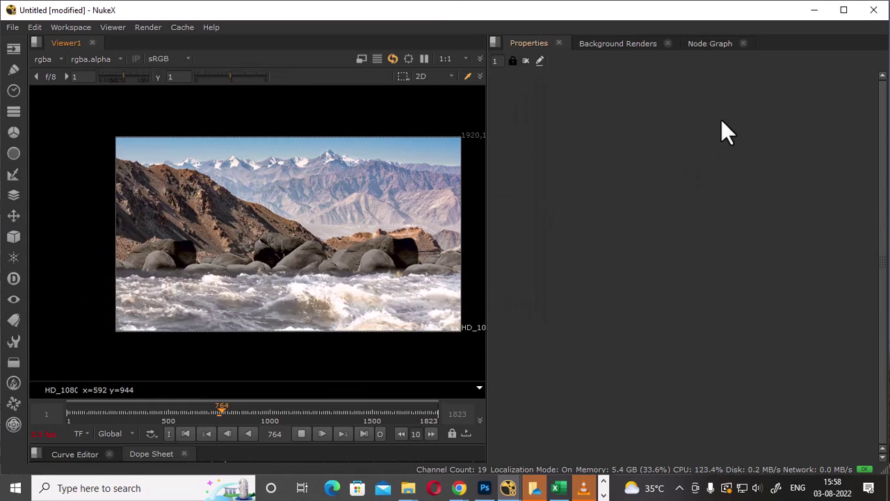
{"action": "left_click", "coordinate": [710, 43]}
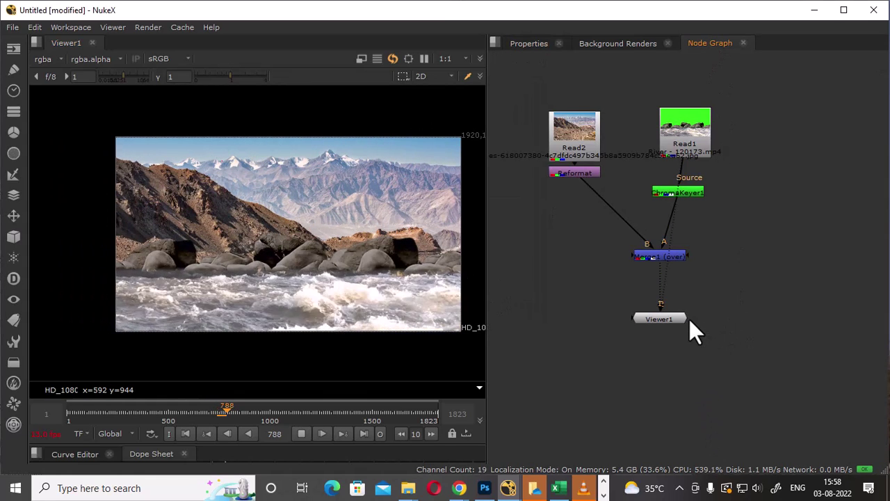
{"action": "left_click_drag", "start_coordinate": [669, 319], "coordinate": [677, 325]}
{"action": "left_click_drag", "start_coordinate": [659, 254], "coordinate": [651, 258]}
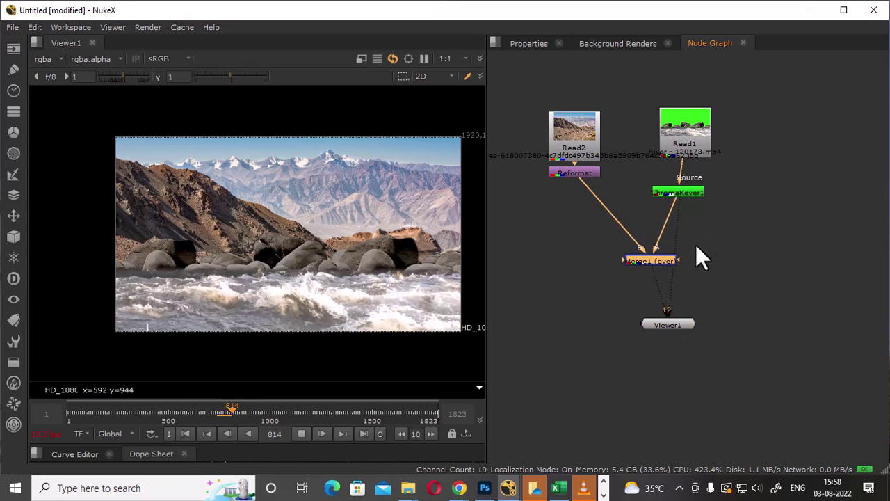
{"action": "left_click", "coordinate": [657, 262]}
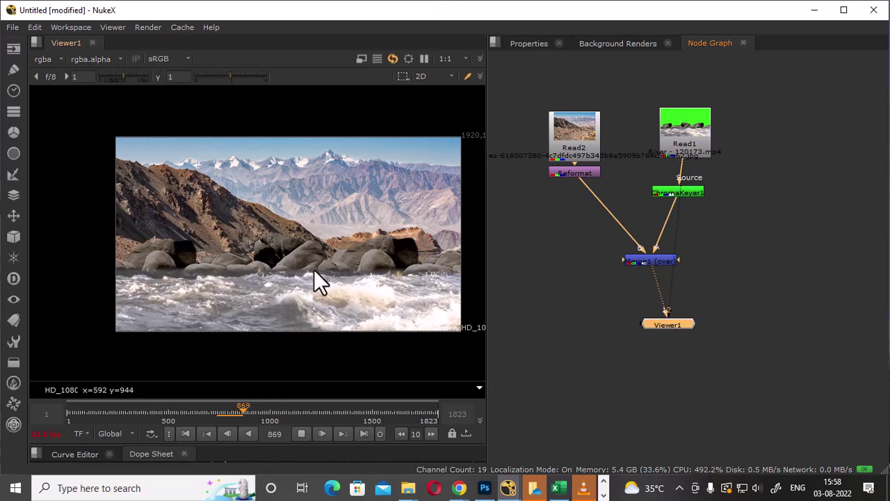
{"action": "left_click", "coordinate": [299, 434]}
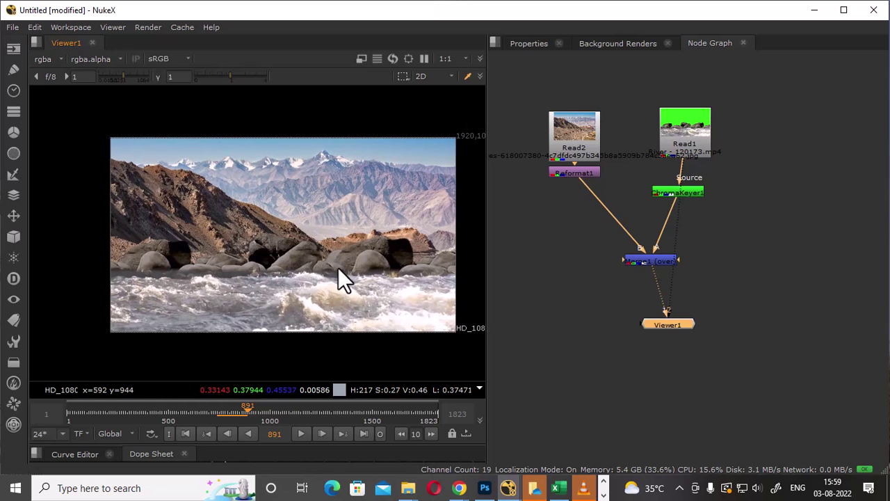
{"action": "key", "text": "space"}
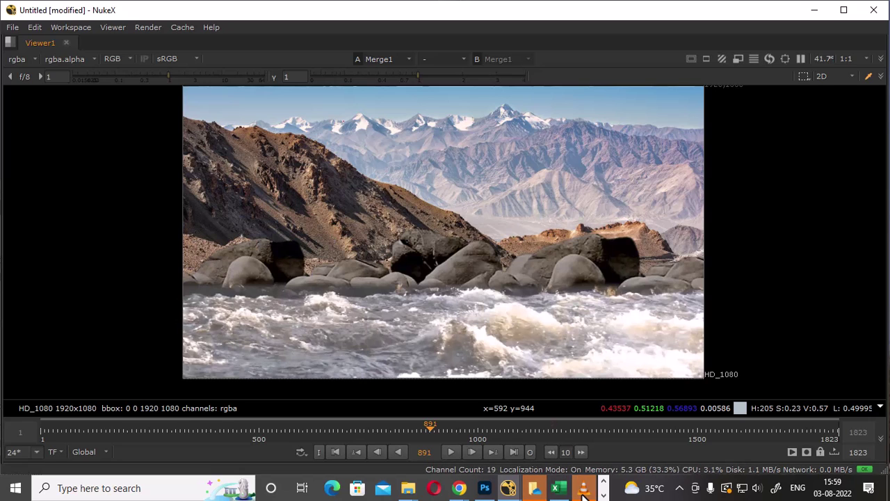
{"action": "key", "text": "alt+Tab"}
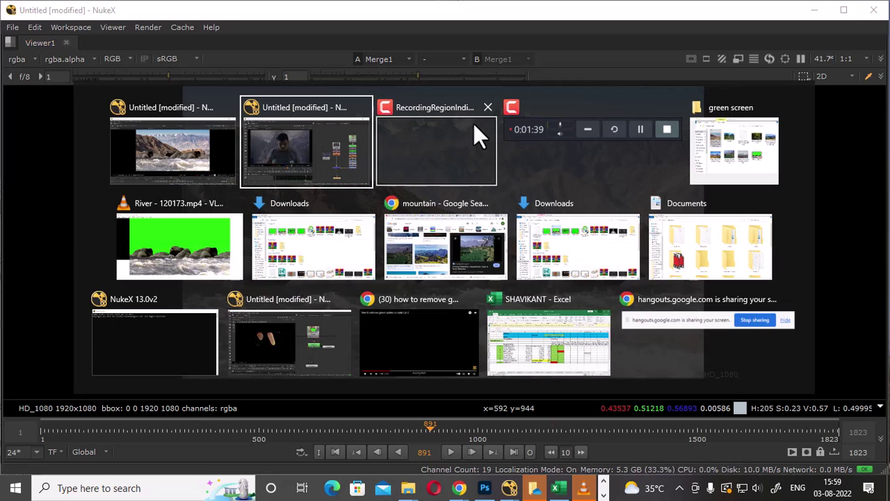
{"action": "key", "text": "alt+Tab"}
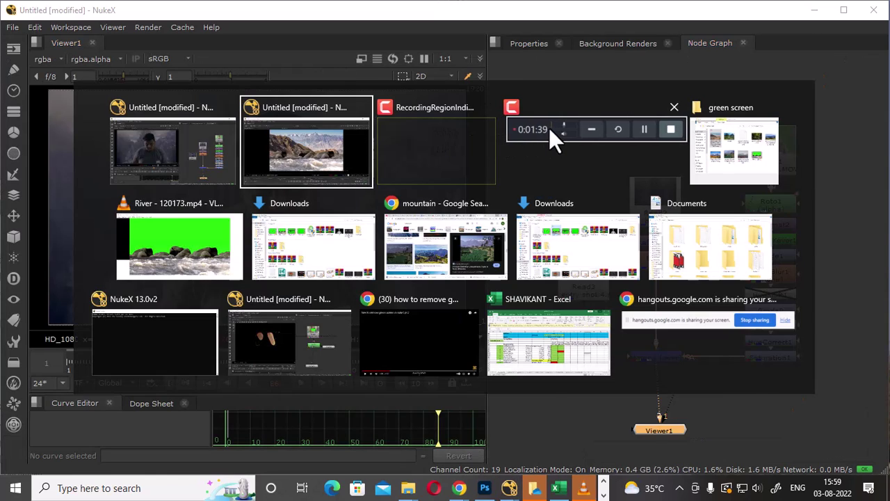
{"action": "left_click", "coordinate": [548, 127]}
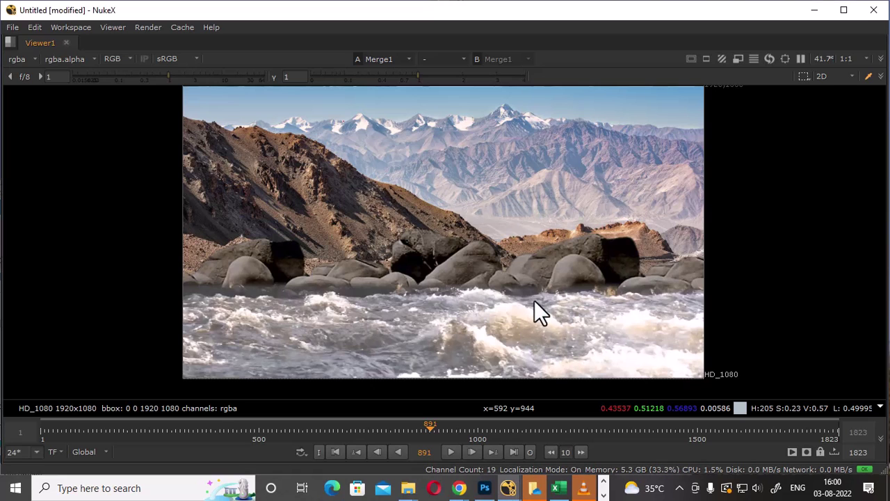
{"action": "key", "text": "space"}
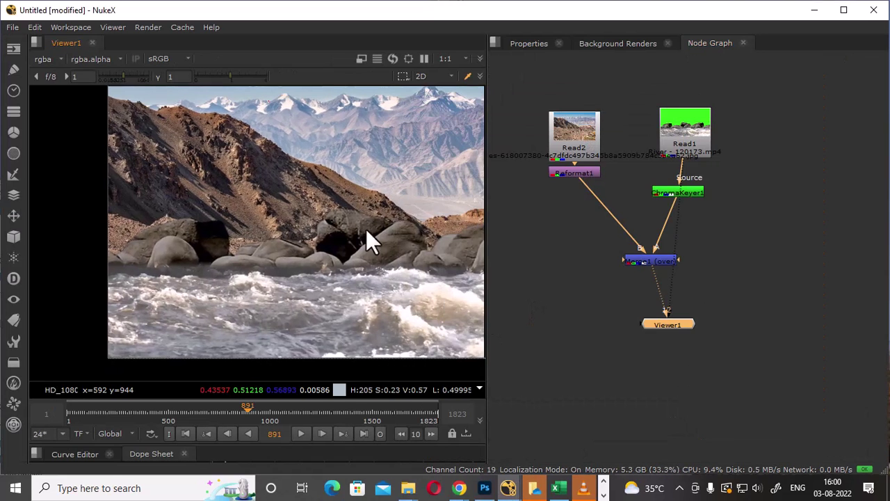
{"action": "left_click", "coordinate": [798, 275]}
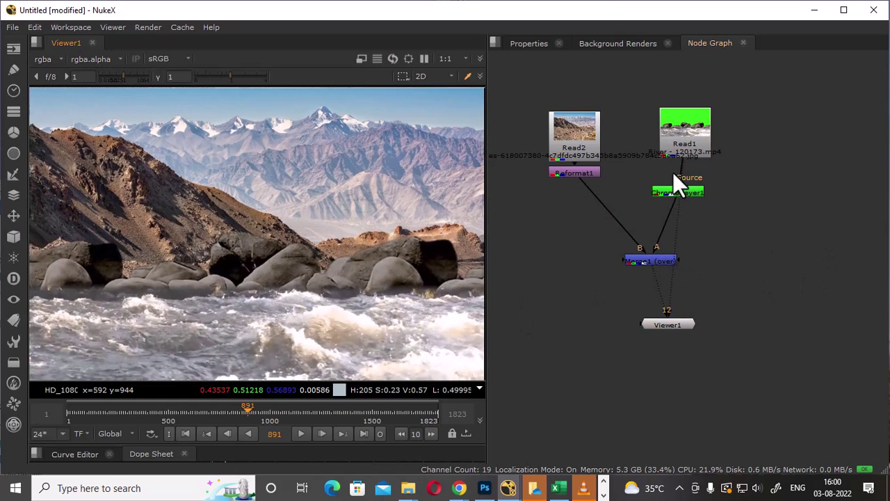
{"action": "left_click", "coordinate": [657, 262]}
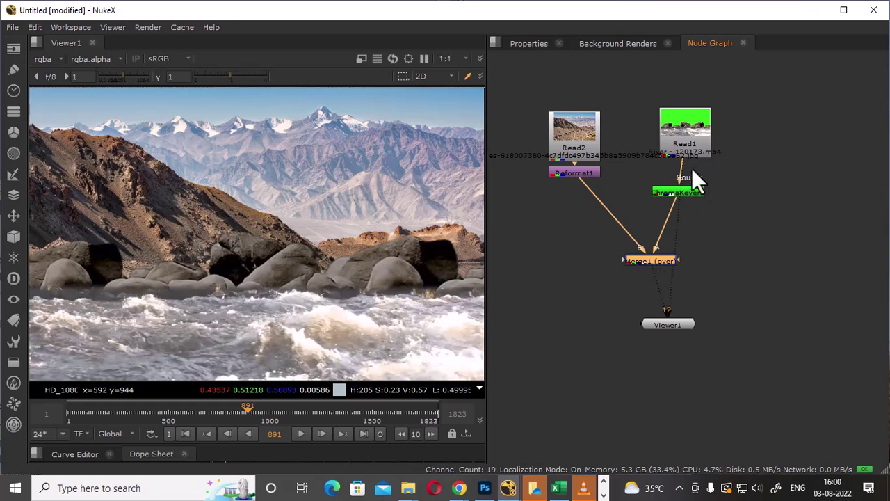
Switch the Viewer to luminance only and move Viewer1 and Merge1 lower to make room.
{"action": "key", "text": "y"}
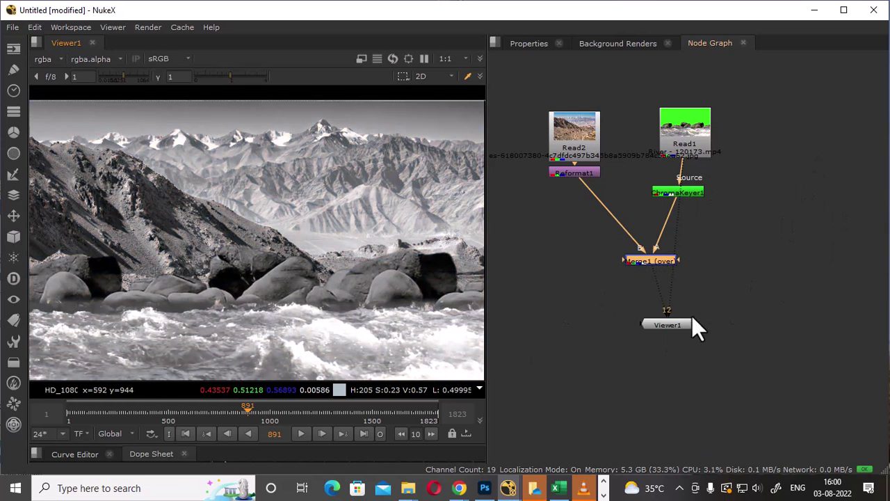
{"action": "left_click_drag", "start_coordinate": [673, 327], "coordinate": [657, 346]}
{"action": "left_click_drag", "start_coordinate": [651, 262], "coordinate": [651, 268]}
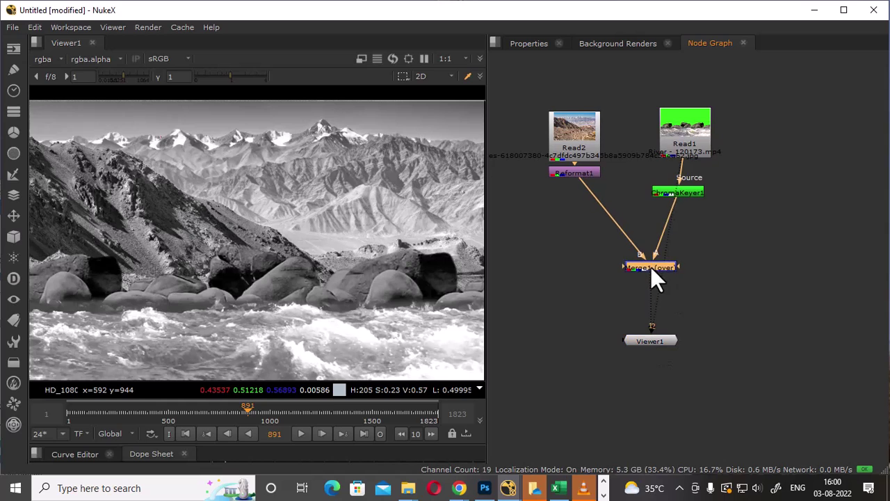
Add a Grade node directly after ChromaKeyer1 on the river branch.
{"action": "left_click", "coordinate": [678, 193]}
{"action": "key", "text": "Tab"}
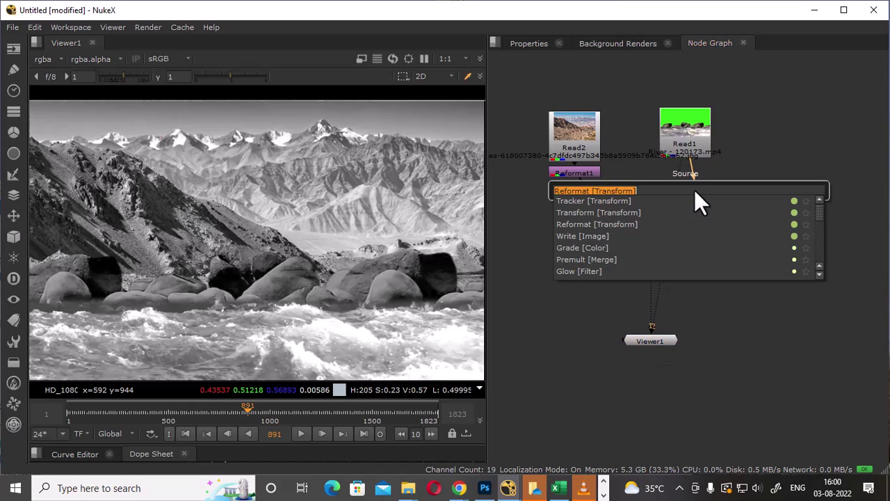
{"action": "type", "text": "gra"}
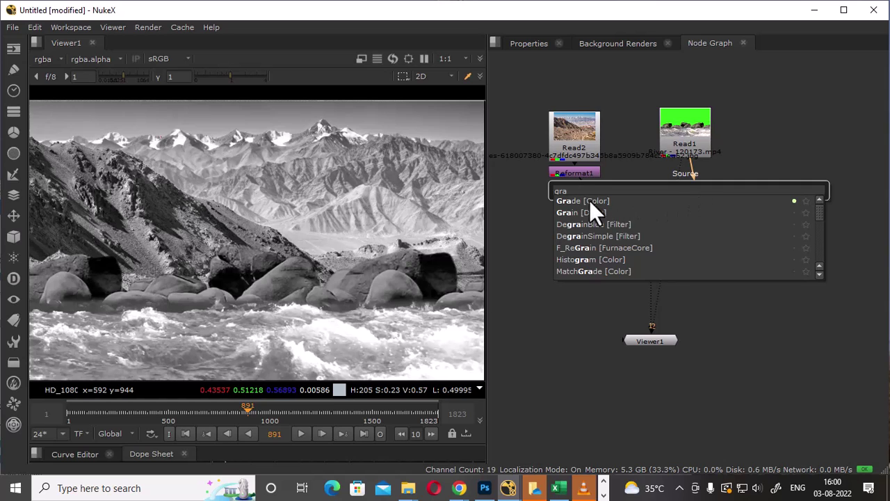
{"action": "left_click", "coordinate": [589, 200]}
{"action": "left_click_drag", "start_coordinate": [584, 107], "coordinate": [740, 106]}
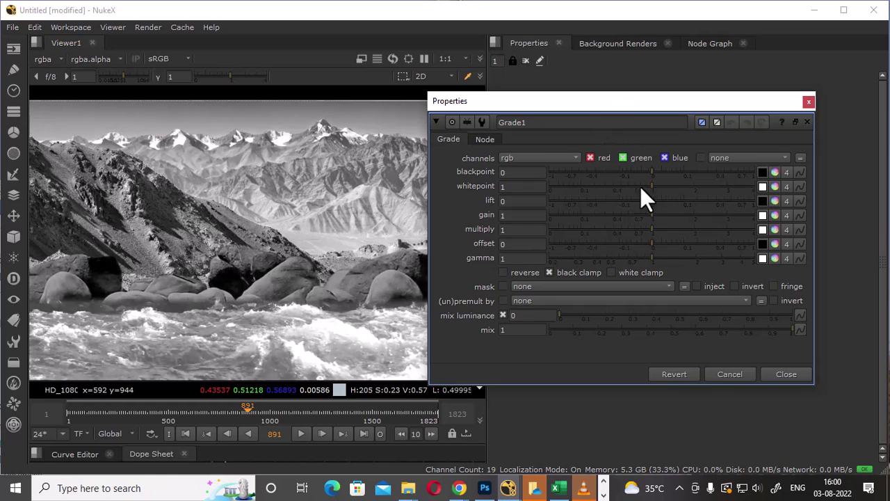
Split Grade1's gamma per channel, set R 1.4, G 1.16, B 1.22, and return the Viewer to RGB.
{"action": "left_click", "coordinate": [776, 258]}
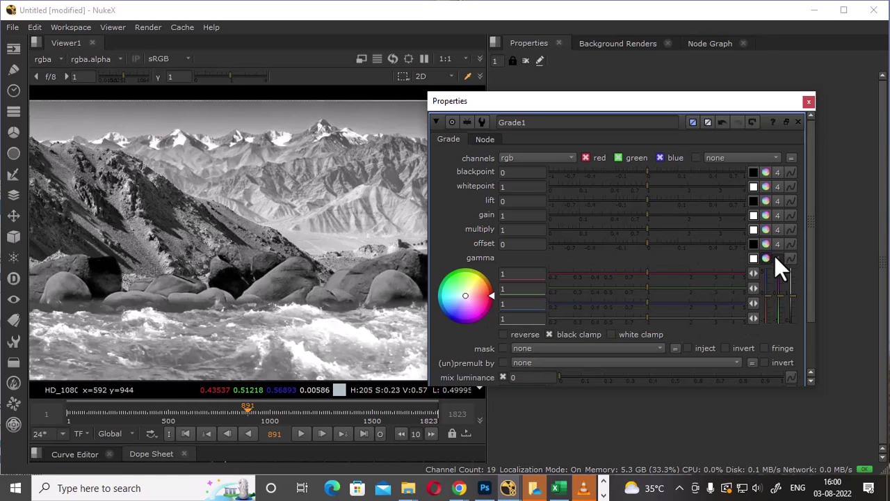
{"action": "left_click_drag", "start_coordinate": [627, 107], "coordinate": [448, 149]}
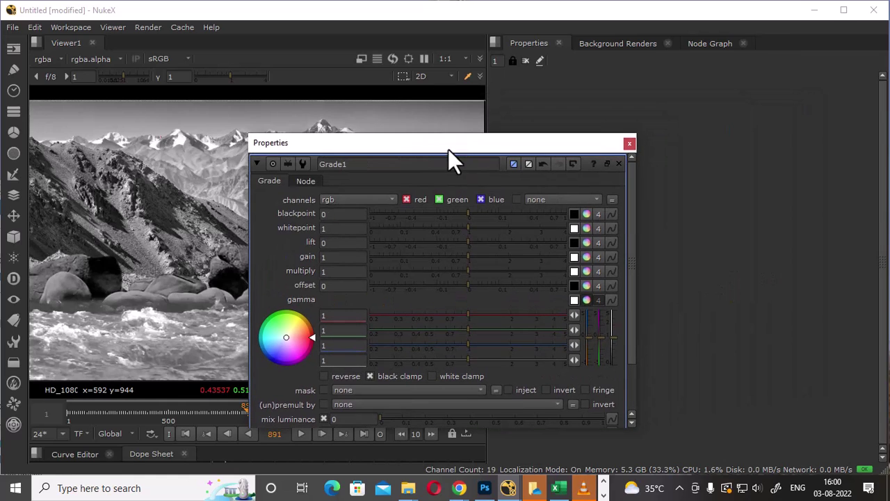
{"action": "left_click", "coordinate": [716, 43]}
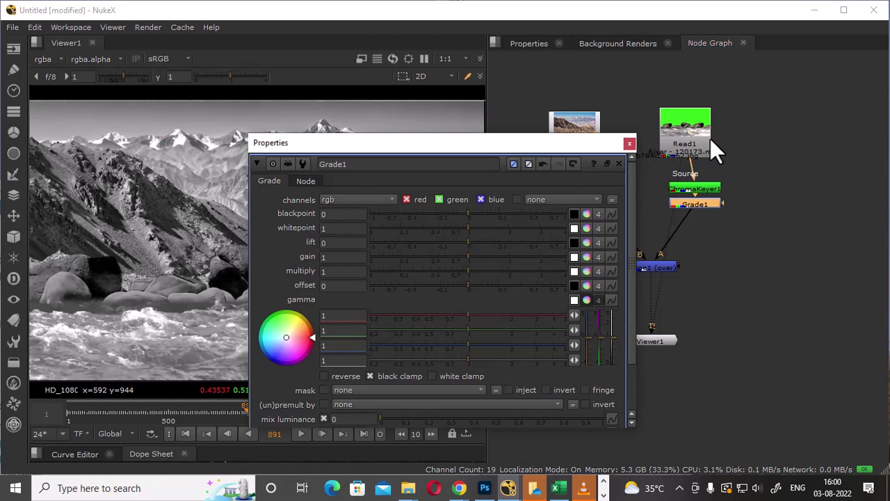
{"action": "left_click_drag", "start_coordinate": [495, 145], "coordinate": [728, 125]}
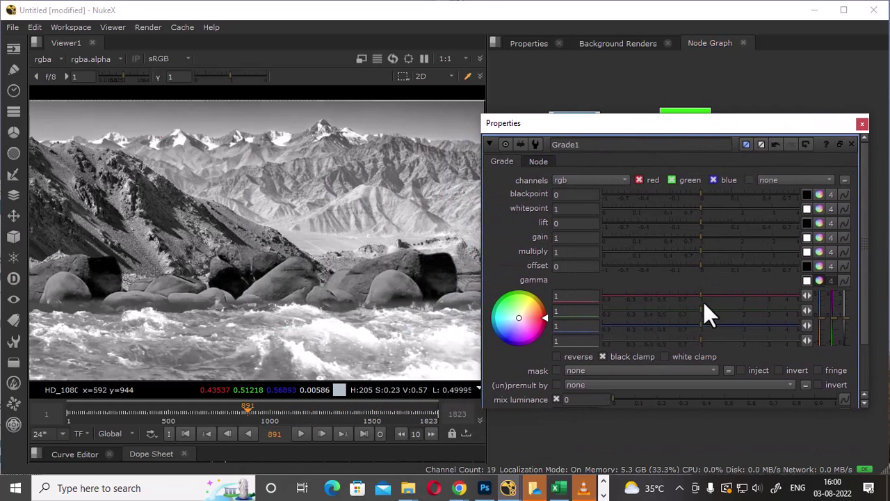
{"action": "left_click_drag", "start_coordinate": [702, 295], "coordinate": [721, 300]}
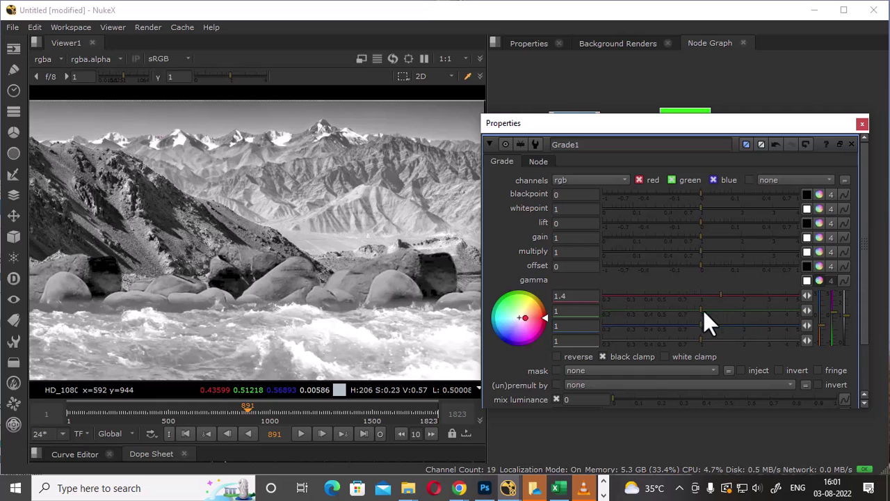
{"action": "scroll", "coordinate": [354, 249], "scroll_direction": "down", "scroll_amount": 1}
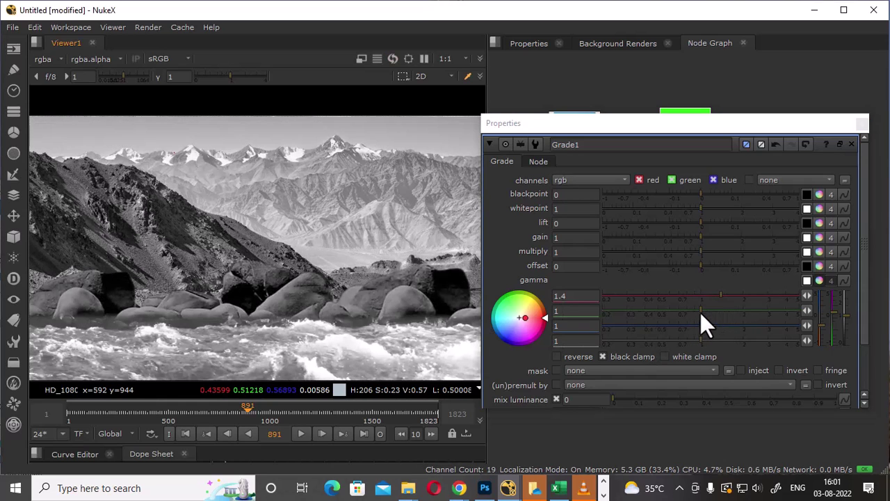
{"action": "mouse_move", "coordinate": [700, 311]}
{"action": "left_mouse_down"}
{"action": "mouse_move", "coordinate": [707, 310]}
{"action": "mouse_move", "coordinate": [683, 308]}
{"action": "mouse_move", "coordinate": [709, 310]}
{"action": "left_mouse_up"}
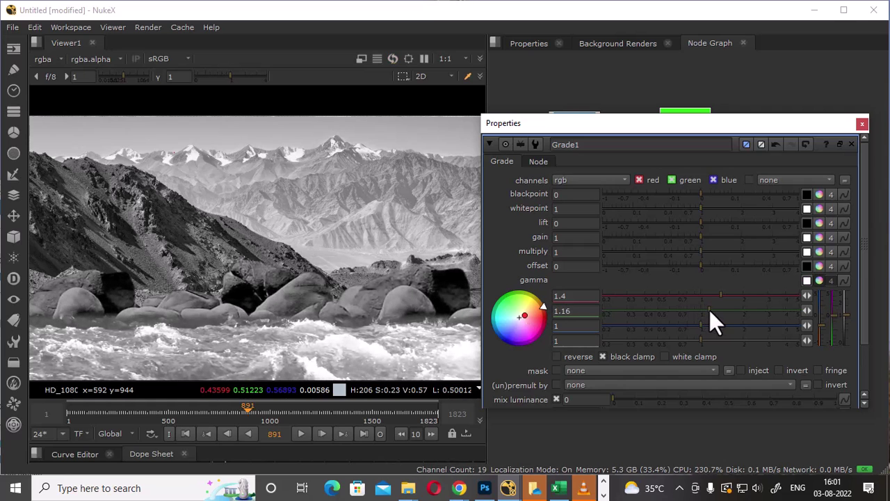
{"action": "scroll", "coordinate": [346, 293], "scroll_direction": "down", "scroll_amount": 1}
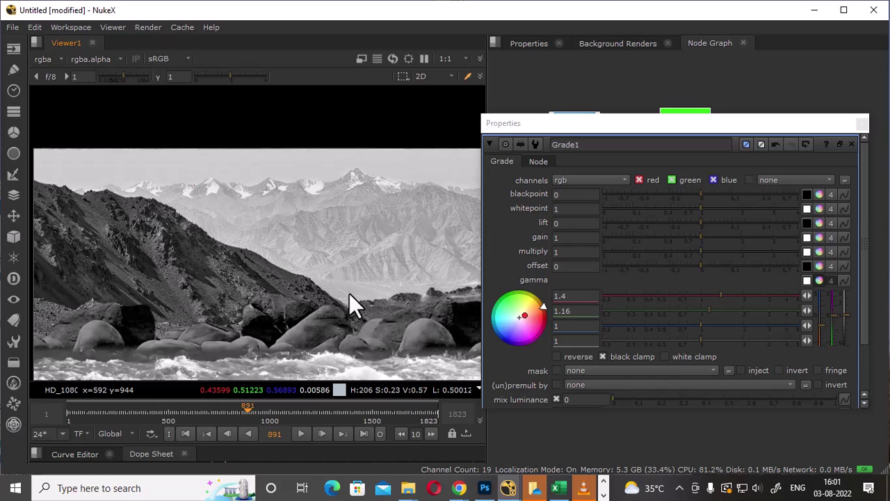
{"action": "left_click_drag", "start_coordinate": [700, 325], "coordinate": [712, 324]}
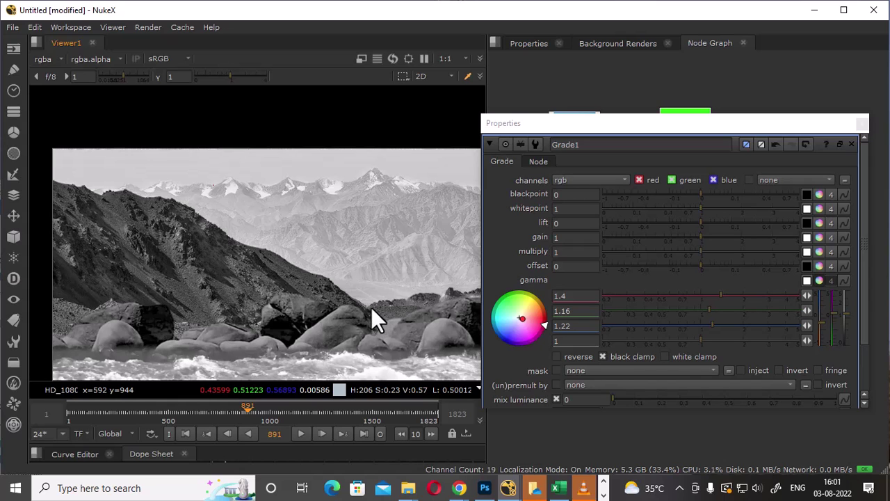
{"action": "key", "text": "y"}
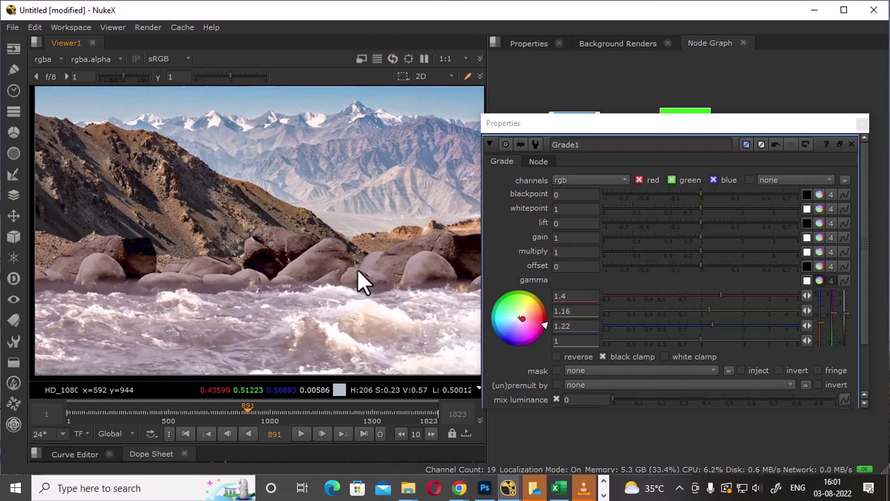
Close Grade1's settings and replay the composite from the first frame, stopping at frame 69.
{"action": "left_click", "coordinate": [862, 124]}
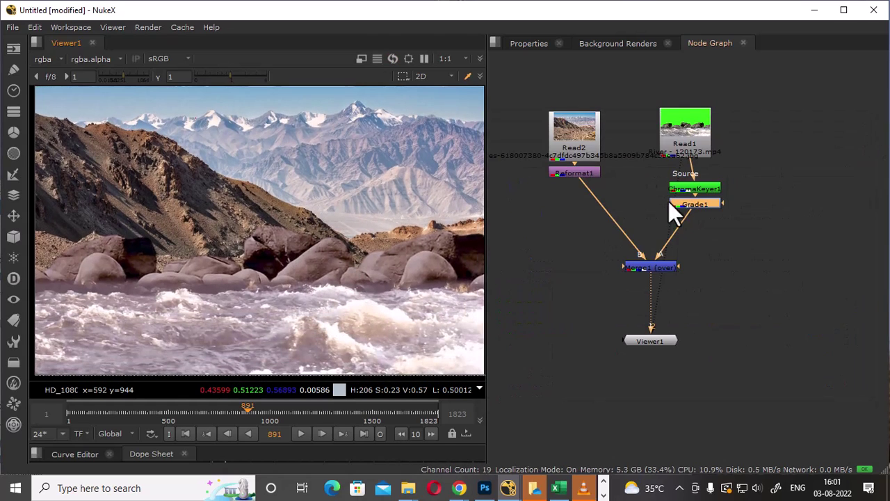
{"action": "left_click", "coordinate": [189, 434]}
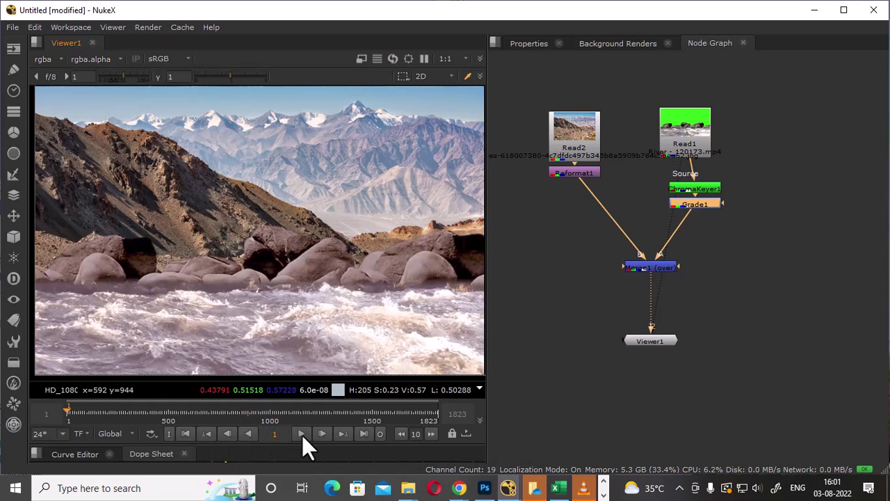
{"action": "left_click", "coordinate": [301, 434]}
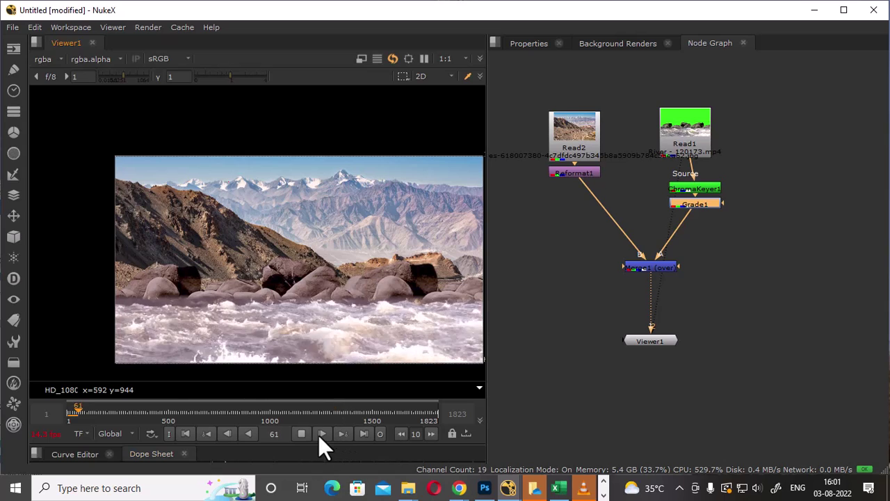
{"action": "left_click", "coordinate": [302, 433]}
Disable Grade1 to compare the ungraded river, then select Reformat1 as the insertion point.
{"action": "left_click", "coordinate": [712, 203]}
{"action": "key", "text": "d"}
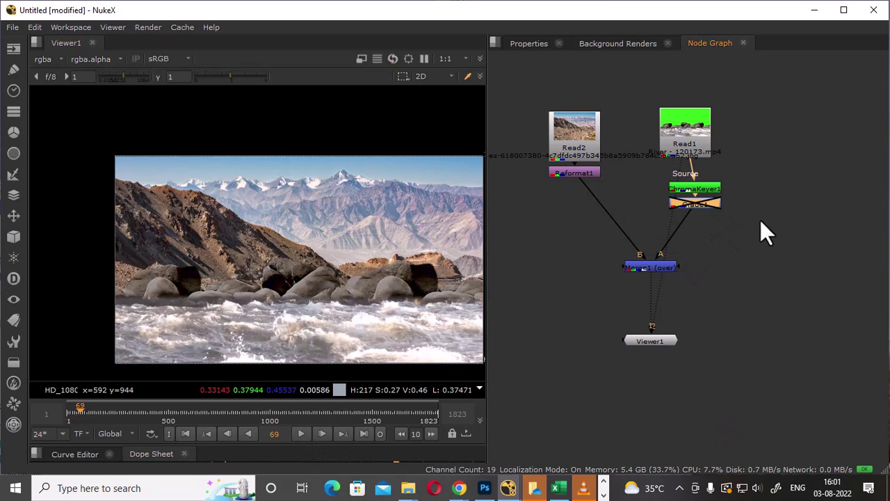
{"action": "left_click", "coordinate": [585, 173]}
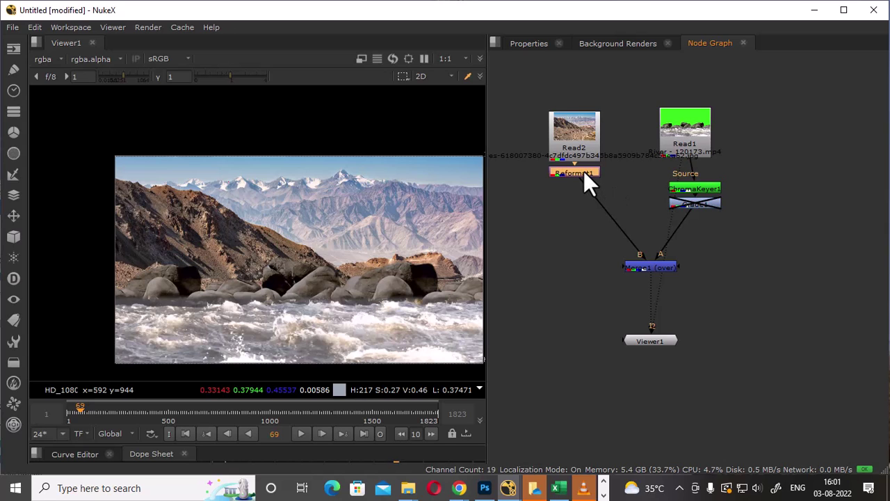
Add a Grade2 node after Reformat1 and split its gamma into separate channel controls.
{"action": "key", "text": "Tab"}
{"action": "type", "text": "g"}
{"action": "left_click", "coordinate": [526, 182]}
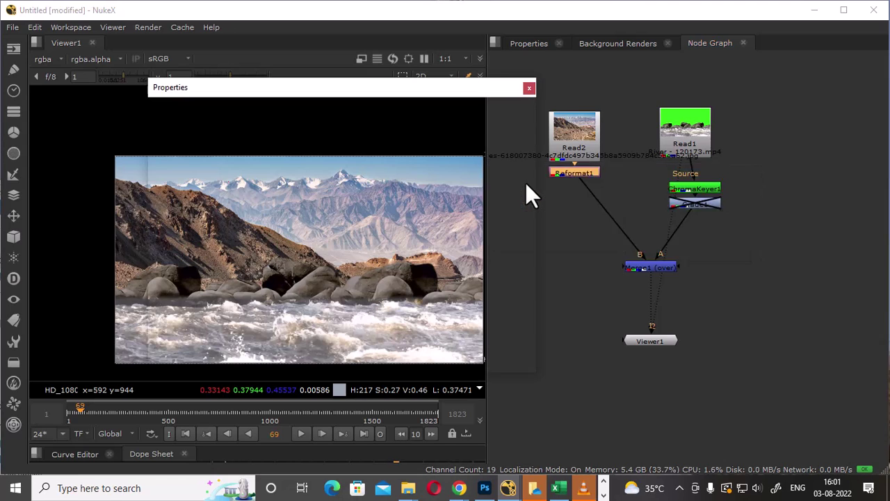
{"action": "left_click_drag", "start_coordinate": [422, 94], "coordinate": [730, 136]}
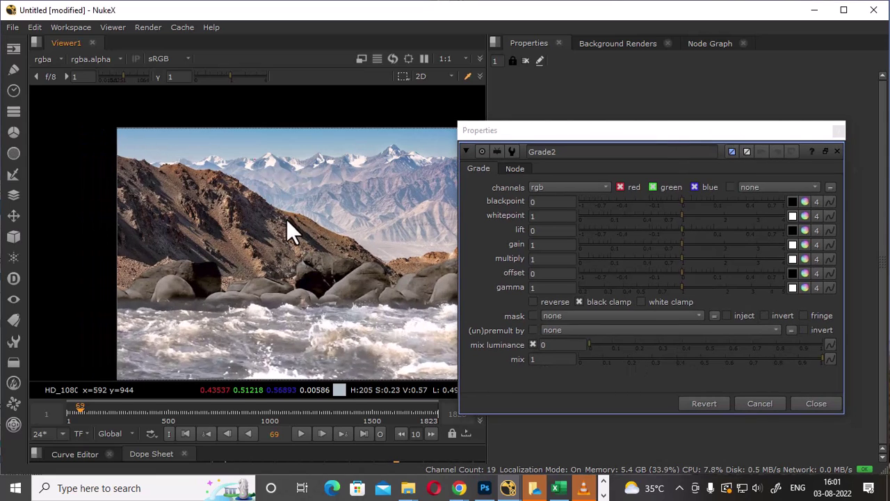
{"action": "left_click", "coordinate": [804, 287]}
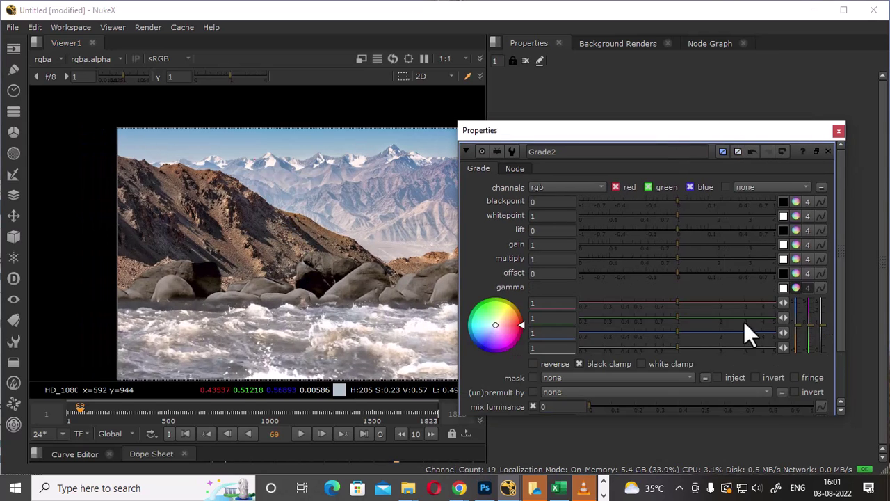
{"action": "left_click_drag", "start_coordinate": [320, 293], "coordinate": [333, 320]}
{"action": "key", "text": "y"}
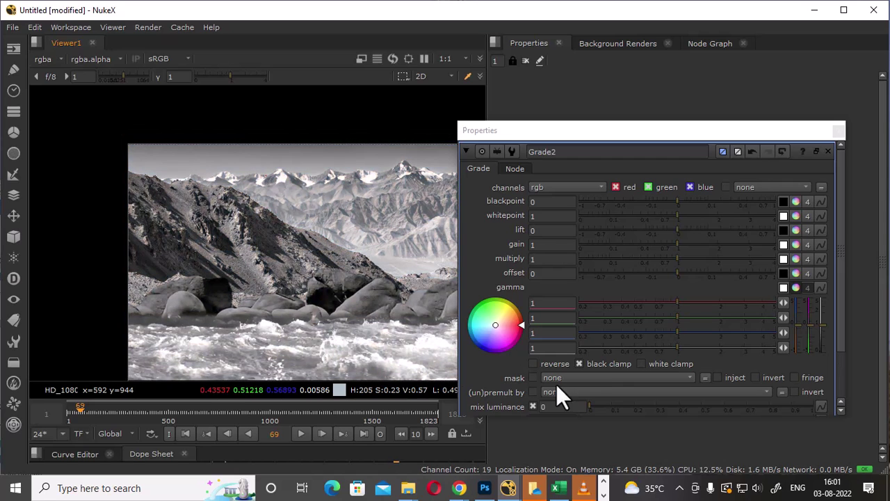
Set Grade2's gamma to 0.67 red, 0.65 green, 1.08 blue, checking in greyscale and colour.
{"action": "left_click_drag", "start_coordinate": [679, 304], "coordinate": [652, 297]}
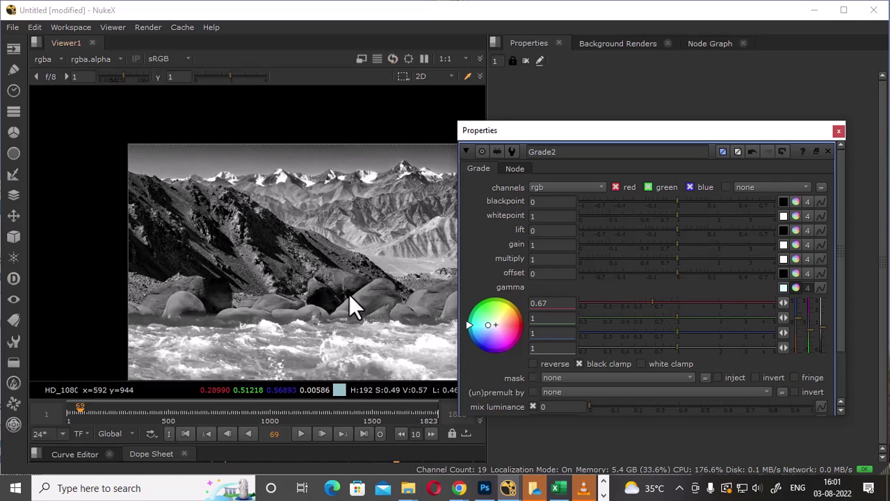
{"action": "key", "text": "y"}
{"action": "key", "text": "y"}
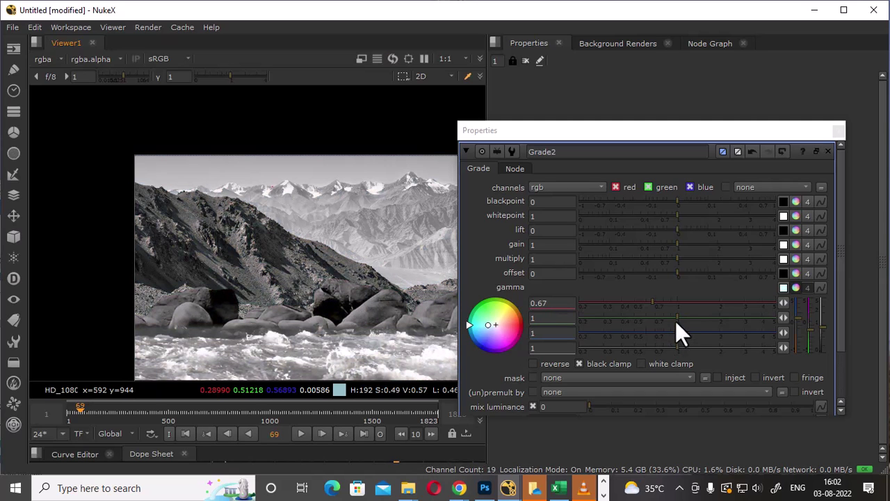
{"action": "left_click_drag", "start_coordinate": [675, 317], "coordinate": [652, 312]}
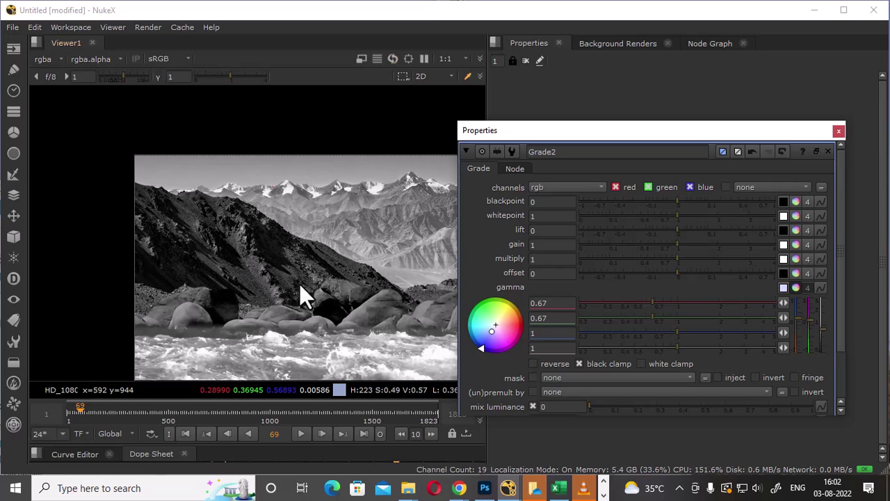
{"action": "left_click_drag", "start_coordinate": [299, 283], "coordinate": [323, 310]}
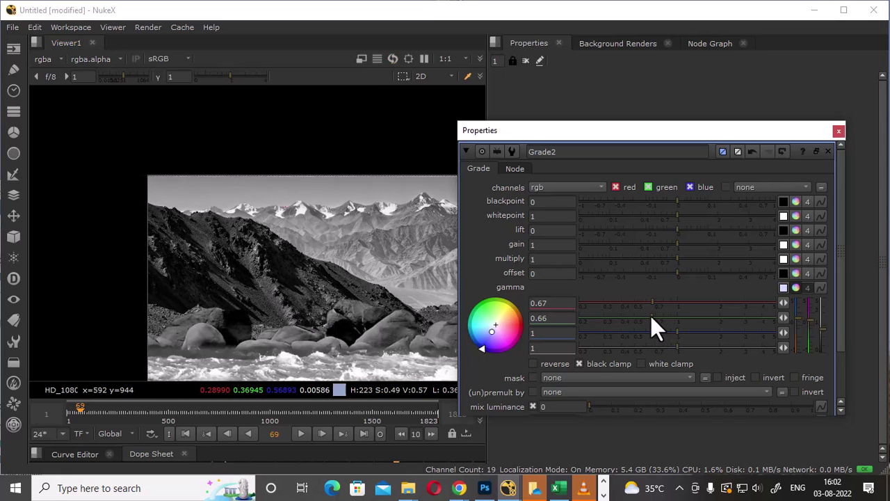
{"action": "left_click_drag", "start_coordinate": [652, 317], "coordinate": [652, 317]}
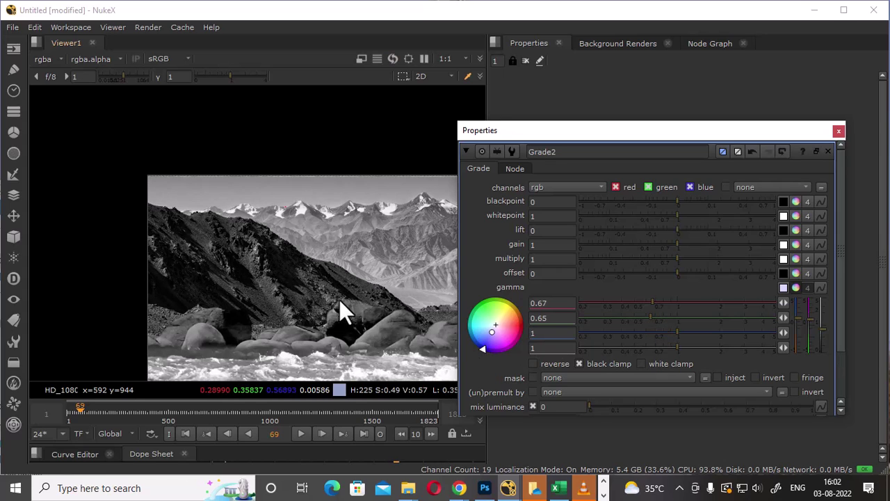
{"action": "left_click_drag", "start_coordinate": [339, 300], "coordinate": [346, 311]}
{"action": "key", "text": "y"}
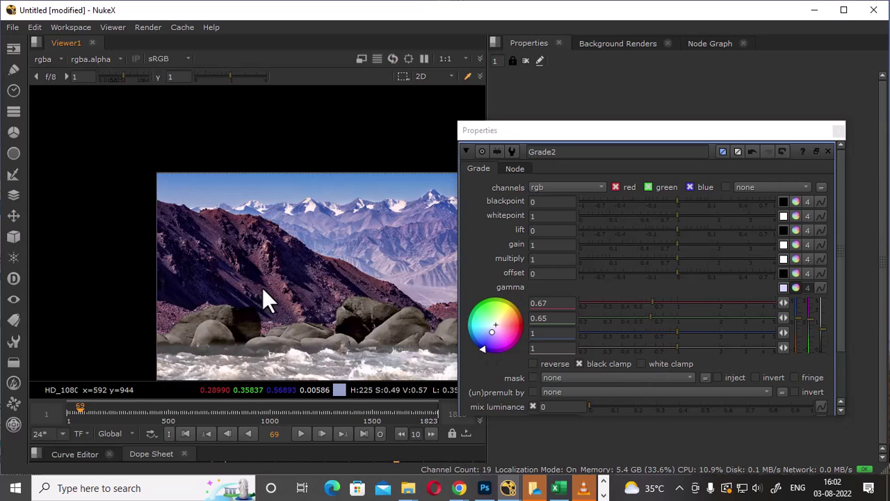
{"action": "key", "text": "y"}
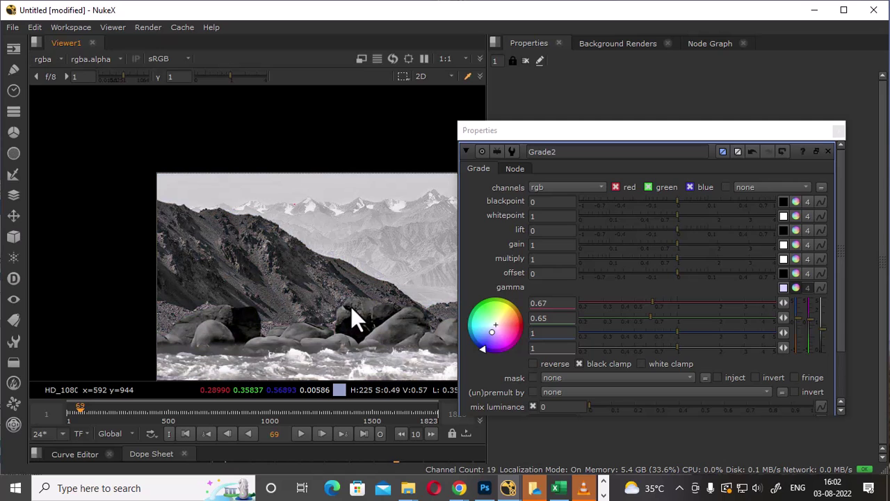
{"action": "mouse_move", "coordinate": [678, 331]}
{"action": "left_mouse_down"}
{"action": "mouse_move", "coordinate": [691, 330]}
{"action": "mouse_move", "coordinate": [620, 331]}
{"action": "mouse_move", "coordinate": [670, 334]}
{"action": "left_mouse_up"}
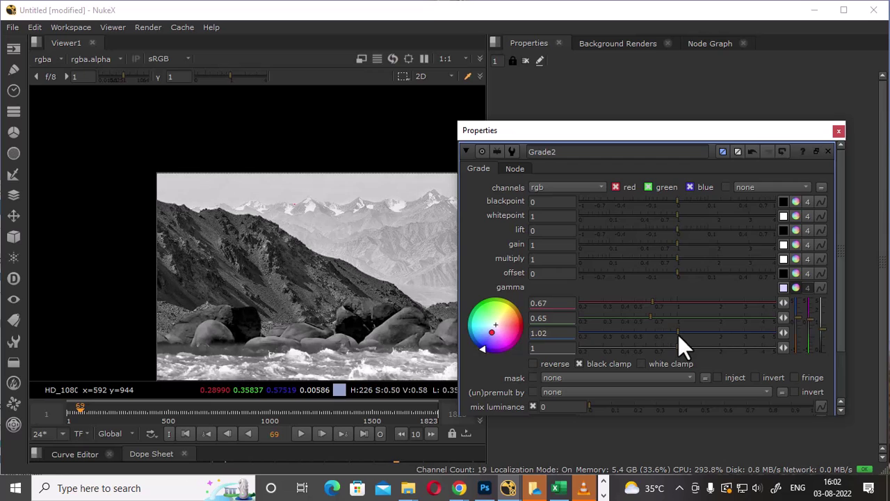
{"action": "left_click_drag", "start_coordinate": [678, 335], "coordinate": [681, 335]}
{"action": "key", "text": "y"}
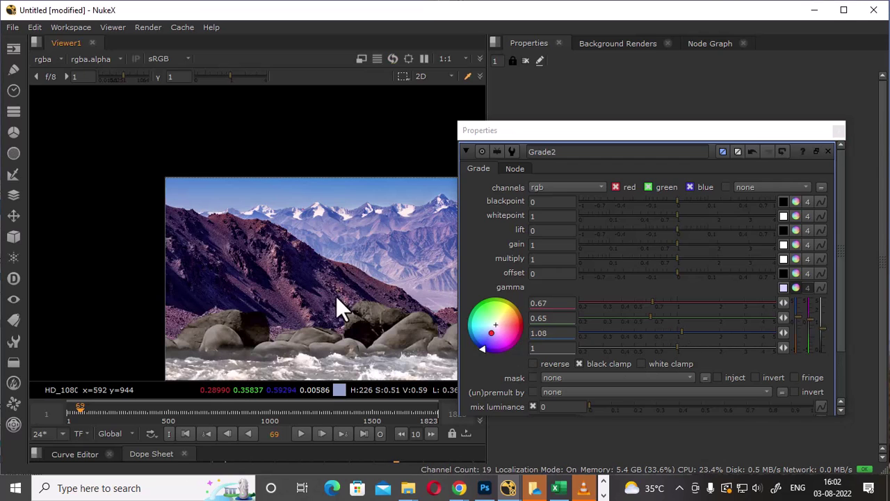
{"action": "left_click", "coordinate": [839, 130]}
Bring back the Node Graph, move Grade2 below Reformat1, and toggle it with D, leaving it enabled.
{"action": "scroll", "coordinate": [230, 351], "scroll_direction": "up", "scroll_amount": 2}
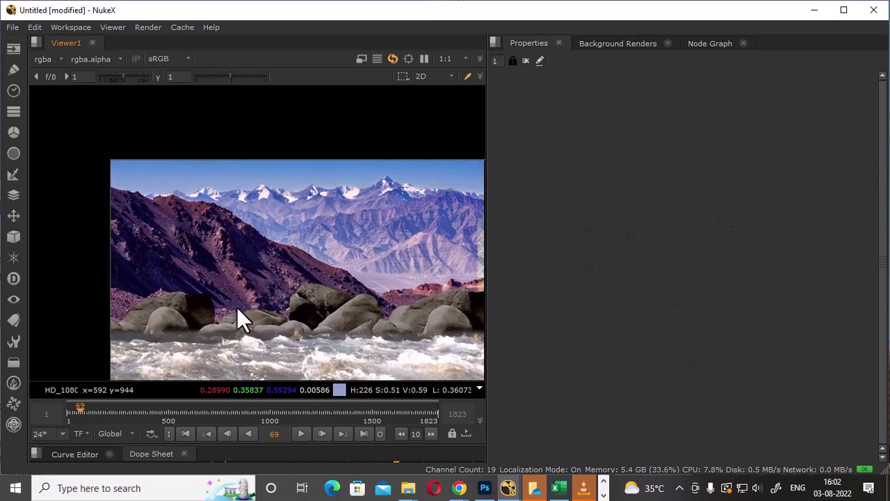
{"action": "scroll", "coordinate": [237, 307], "scroll_direction": "up", "scroll_amount": 2}
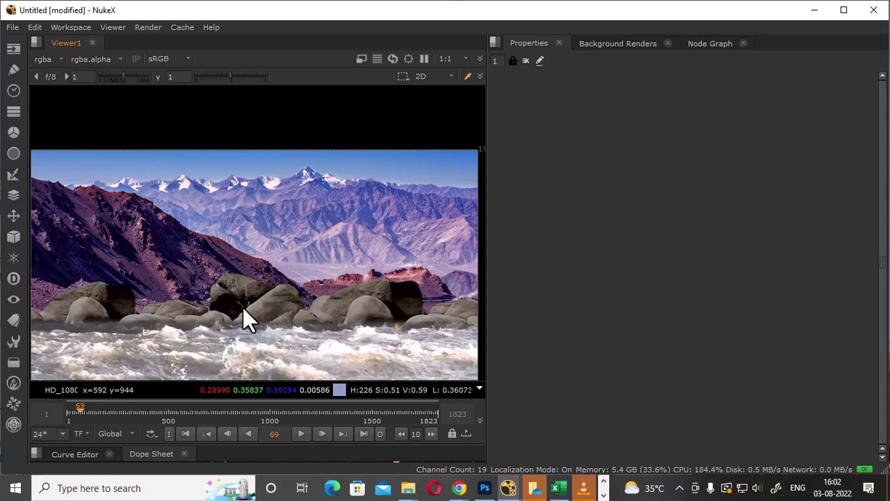
{"action": "scroll", "coordinate": [247, 310], "scroll_direction": "up", "scroll_amount": 1}
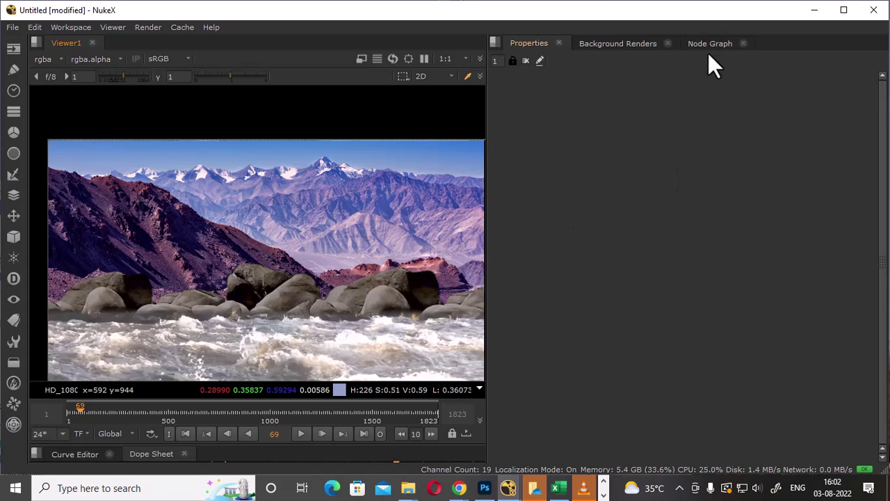
{"action": "left_click", "coordinate": [708, 45]}
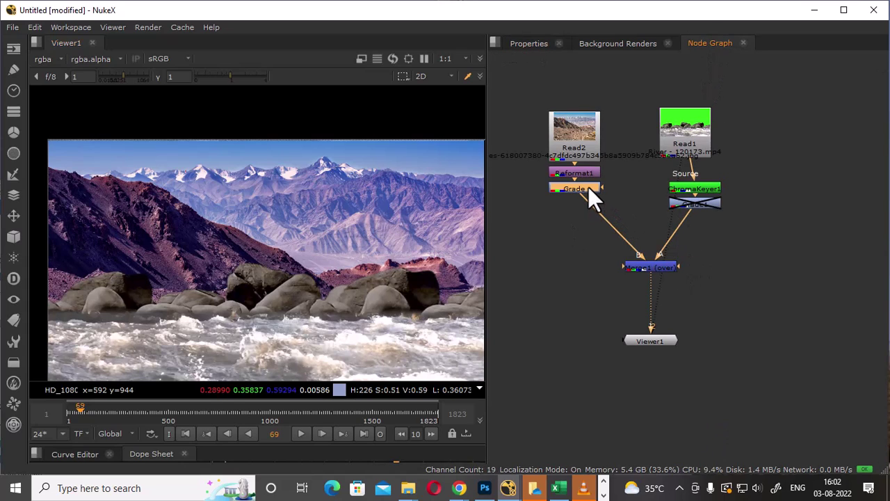
{"action": "left_click_drag", "start_coordinate": [588, 186], "coordinate": [589, 197]}
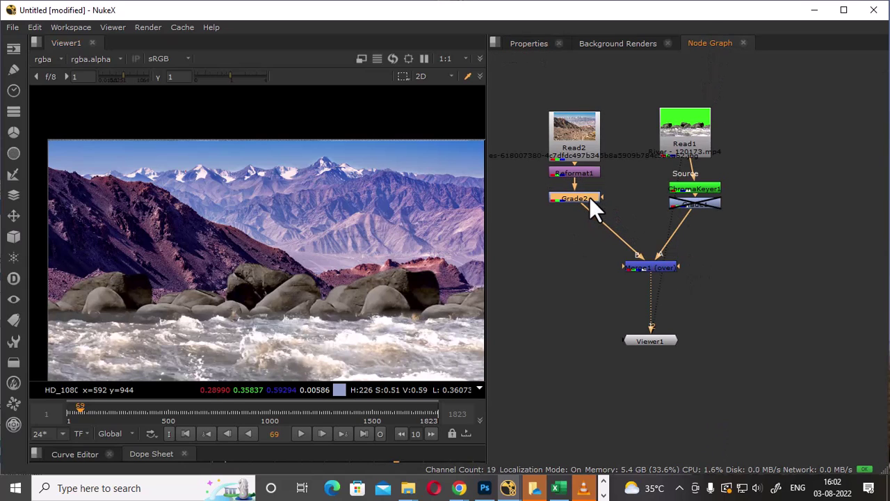
{"action": "key", "text": "d"}
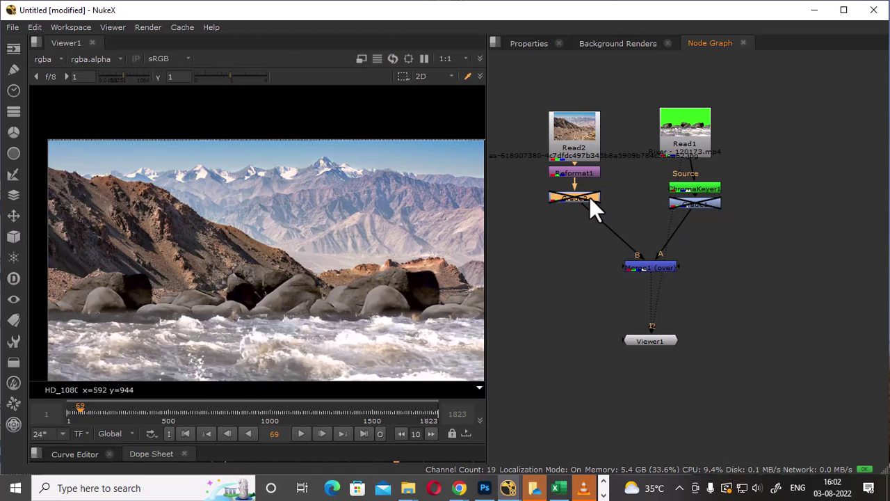
{"action": "key", "text": "d"}
{"action": "key", "text": "d"}
{"action": "key", "text": "d"}
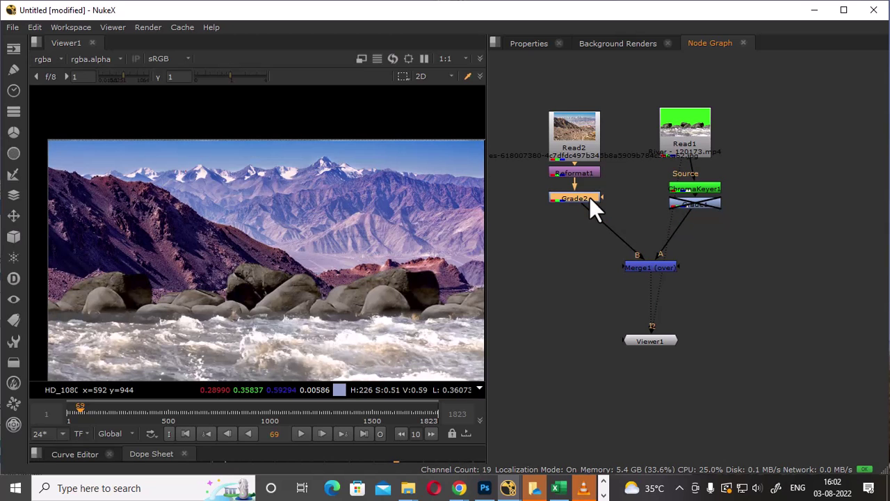
{"action": "key", "text": "d"}
{"action": "key", "text": "d"}
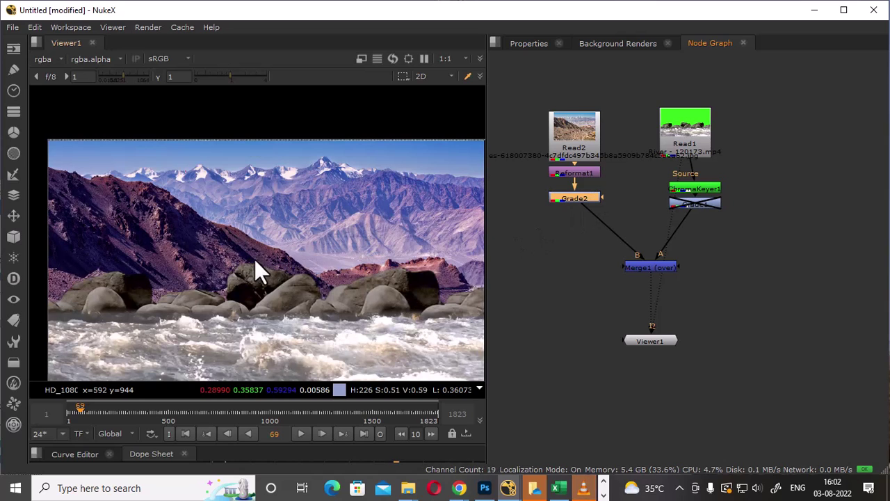
Retune Grade2's gamma to 0.69 red, 0.73 green, 0.76 blue and close its settings.
{"action": "double_click", "coordinate": [579, 197]}
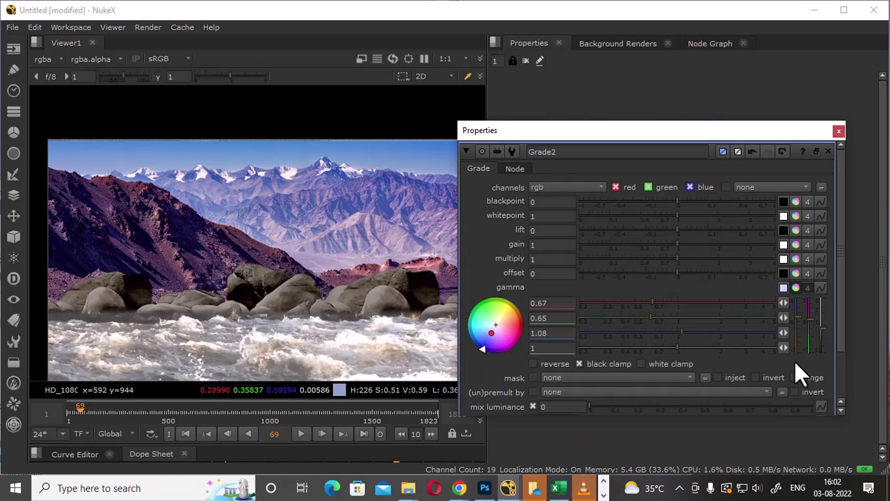
{"action": "mouse_move", "coordinate": [680, 331]}
{"action": "left_mouse_down"}
{"action": "mouse_move", "coordinate": [654, 334]}
{"action": "mouse_move", "coordinate": [663, 302]}
{"action": "mouse_move", "coordinate": [655, 302]}
{"action": "left_mouse_up"}
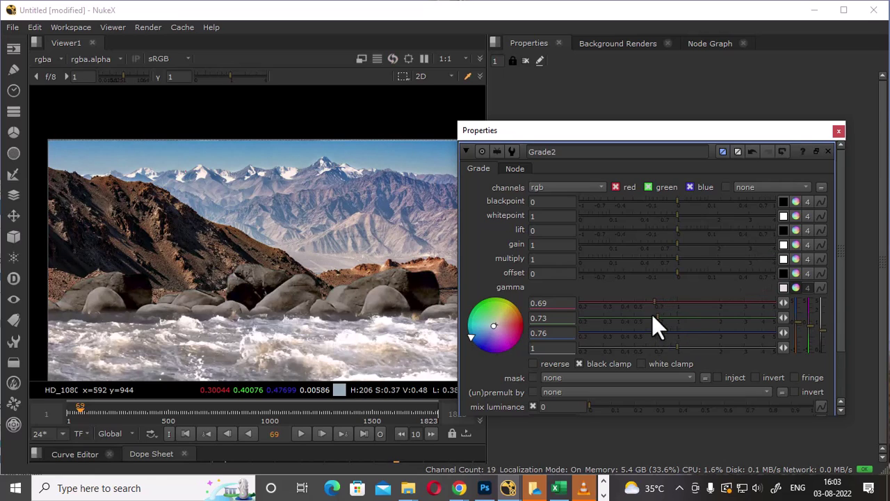
{"action": "left_click", "coordinate": [838, 131]}
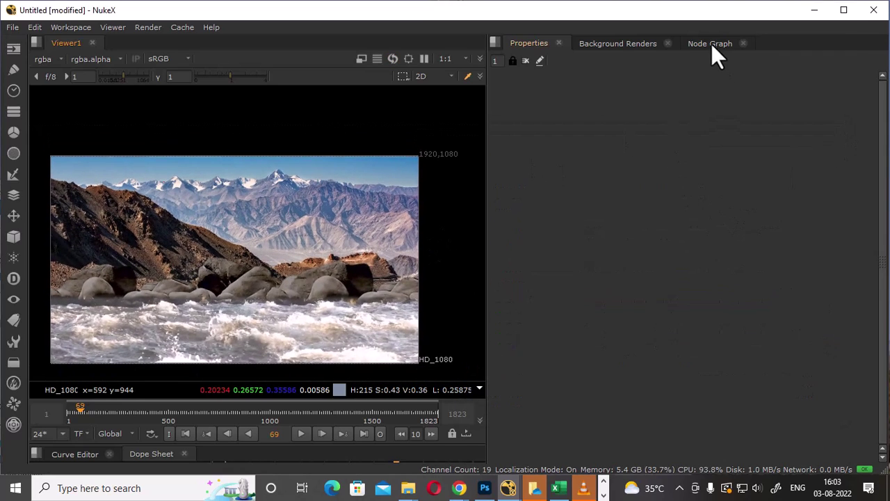
Show the Node Graph with graded mountain and keyed river branches feeding Merge1 into Viewer1.
{"action": "left_click", "coordinate": [712, 44]}
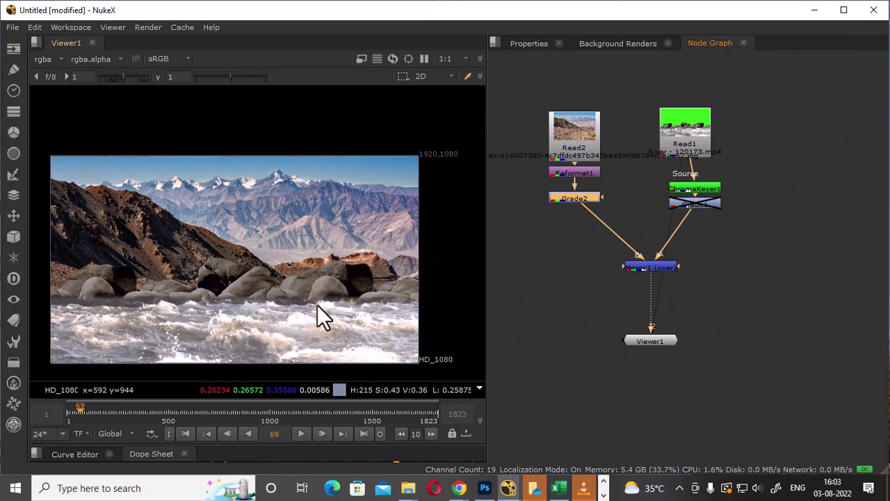